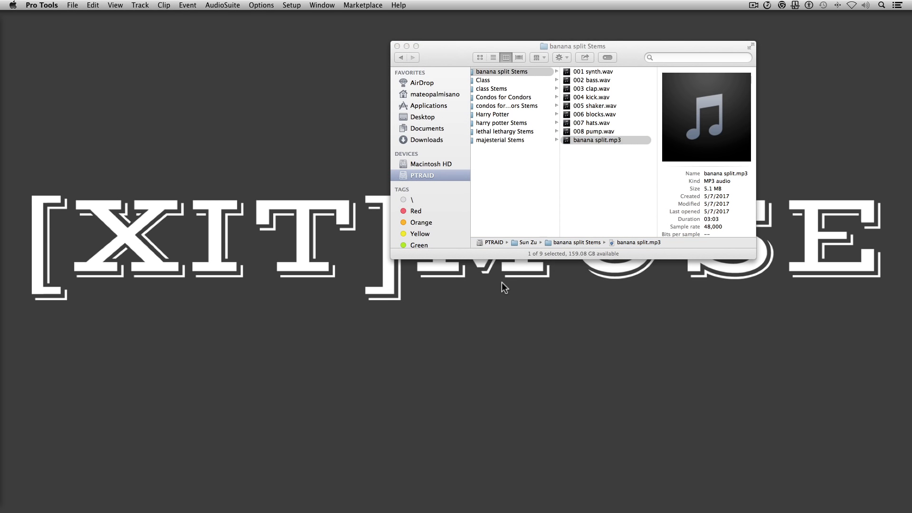
# Create a blank 24-bit, 48 kHz BWF (.WAV) session named Banana Split in the Sun Zu folder.
pyautogui.press('super+n')
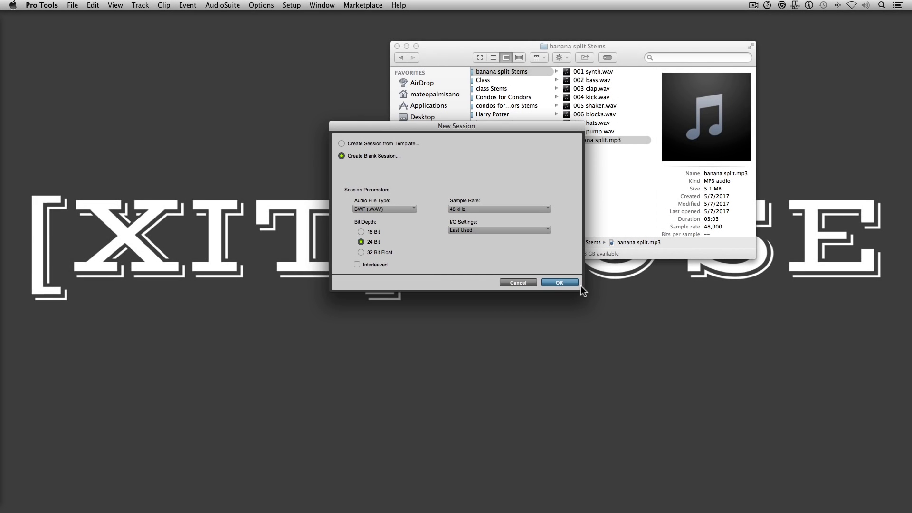
pyautogui.click(569, 282)
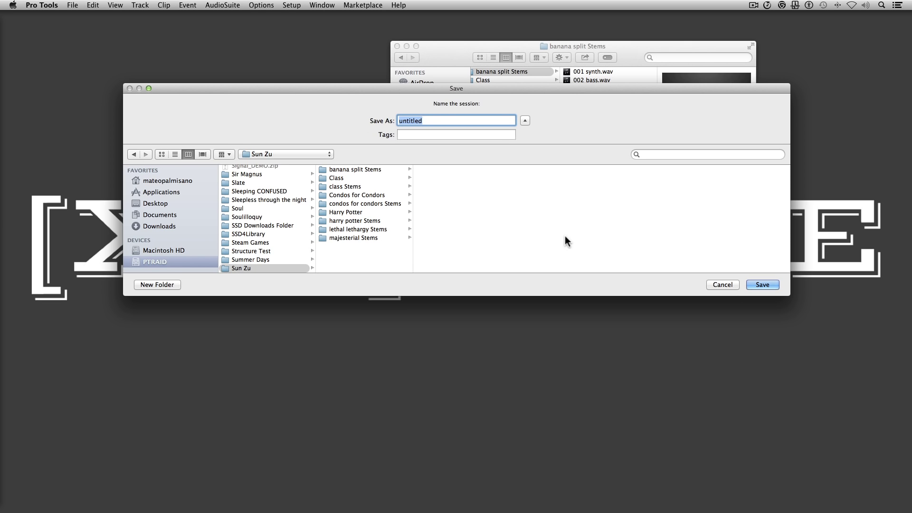
pyautogui.write('Banana Split')
pyautogui.press('Return')
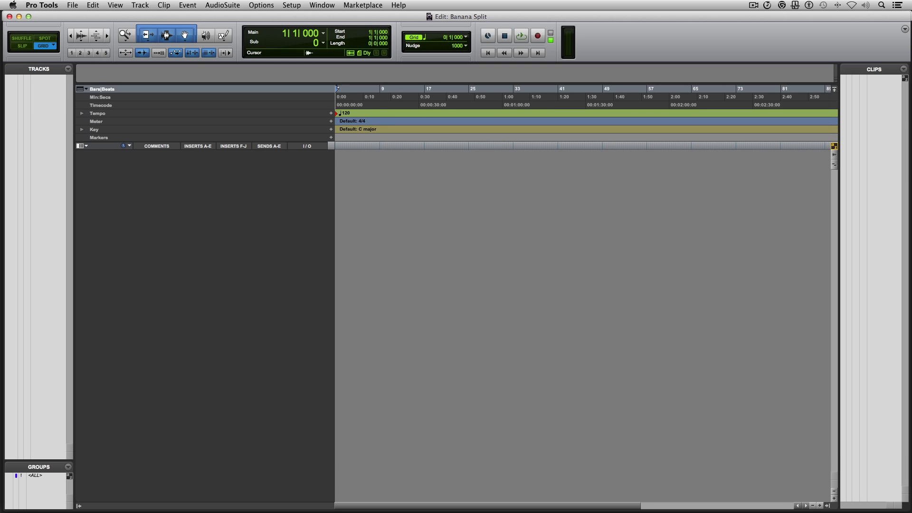
# Add one stereo master fader track to the session.
pyautogui.press('super+shift+n')
pyautogui.press('super+Down')
pyautogui.press('super+Down')
pyautogui.press('Return')
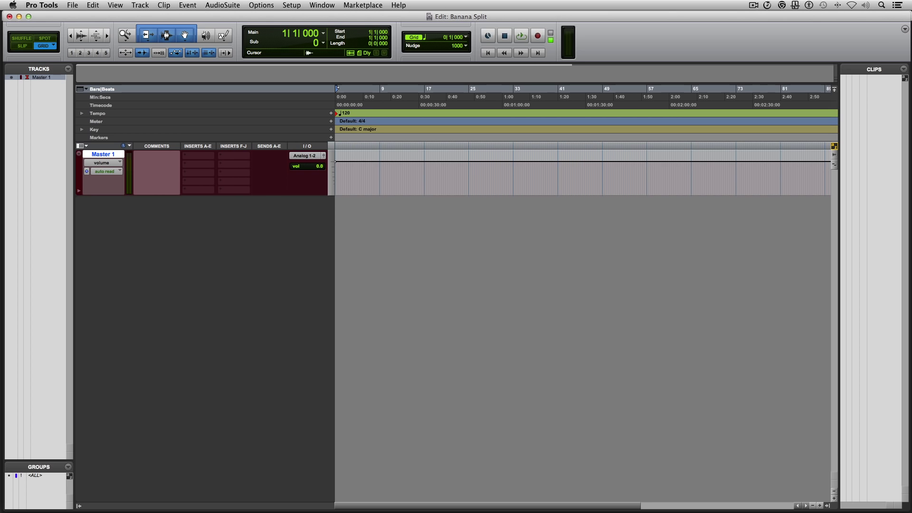
# Insert POW-r Dither in slot J of the master track, set it to Noise Shaping Type 3, and make it inactive.
pyautogui.click(233, 189)
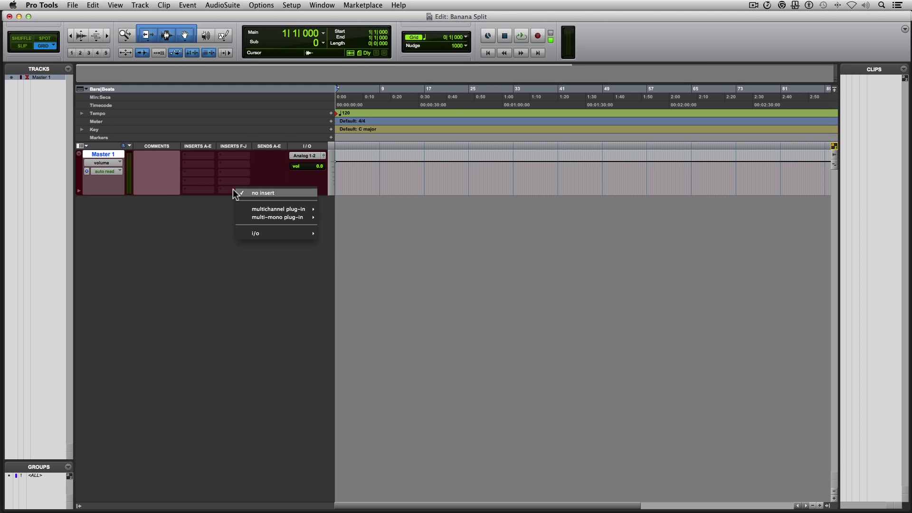
pyautogui.moveTo(266, 209)
pyautogui.click(387, 183)
pyautogui.click(481, 161)
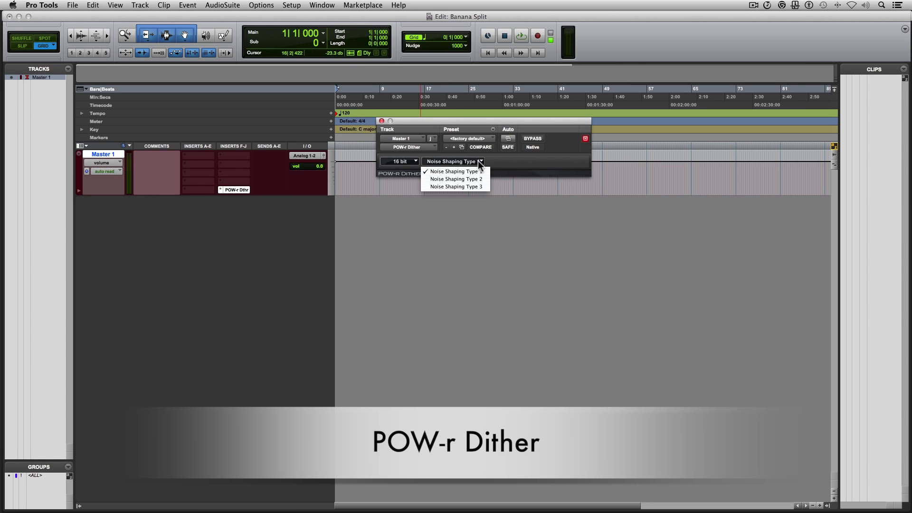
pyautogui.click(474, 187)
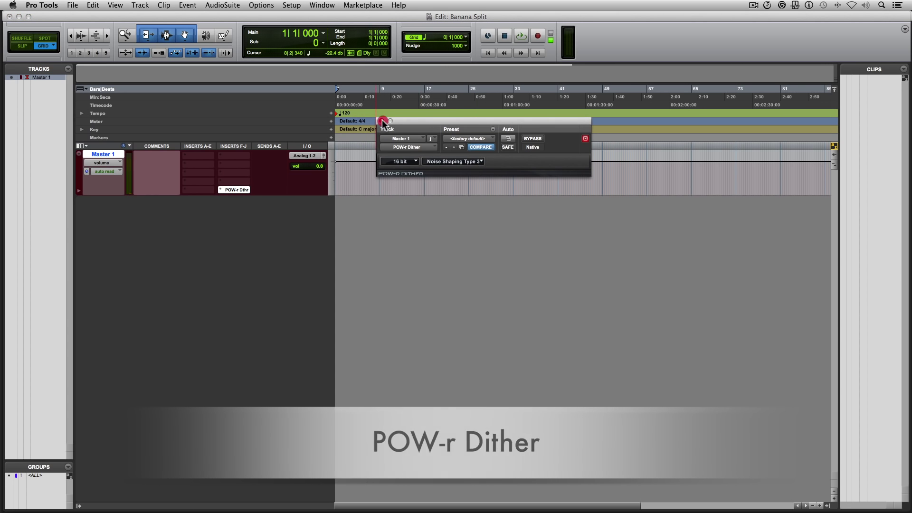
pyautogui.click(383, 122)
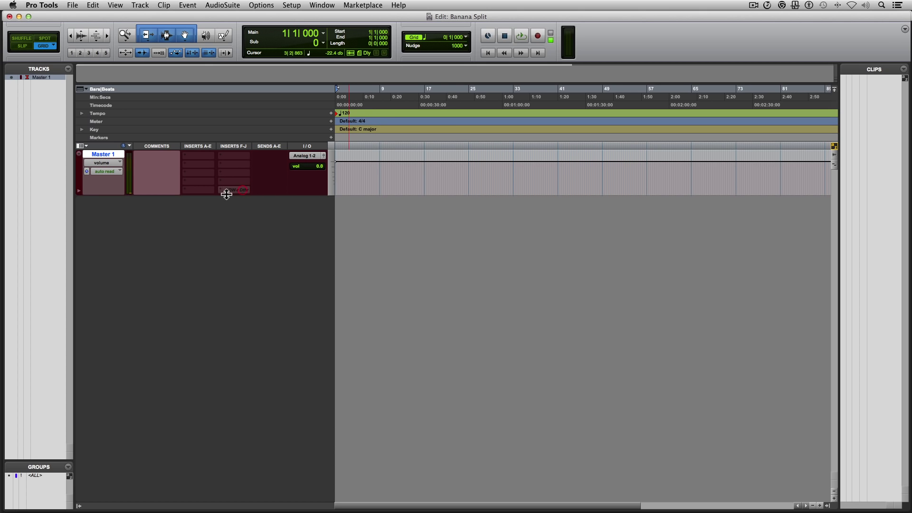
# Insert the multichannel bx_meter plug-in in slot I of the master track, above the dither.
pyautogui.click(235, 181)
pyautogui.moveTo(281, 201)
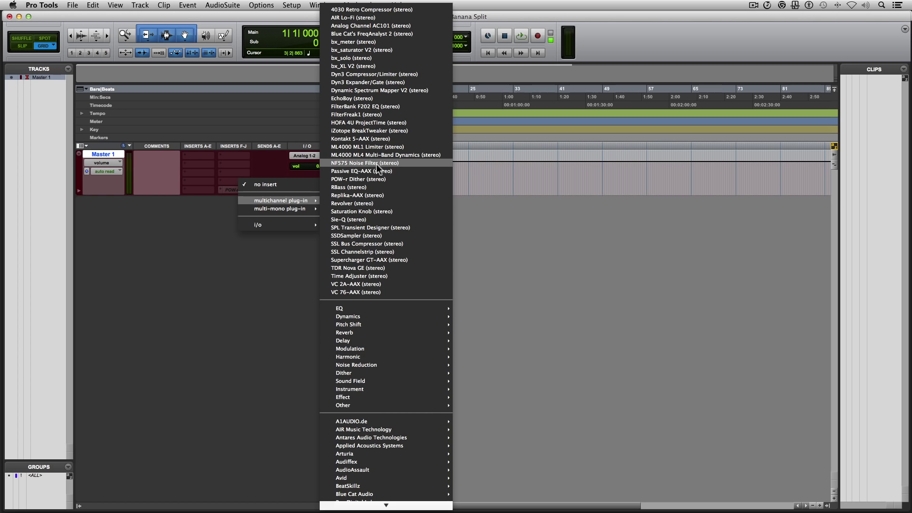
pyautogui.click(372, 42)
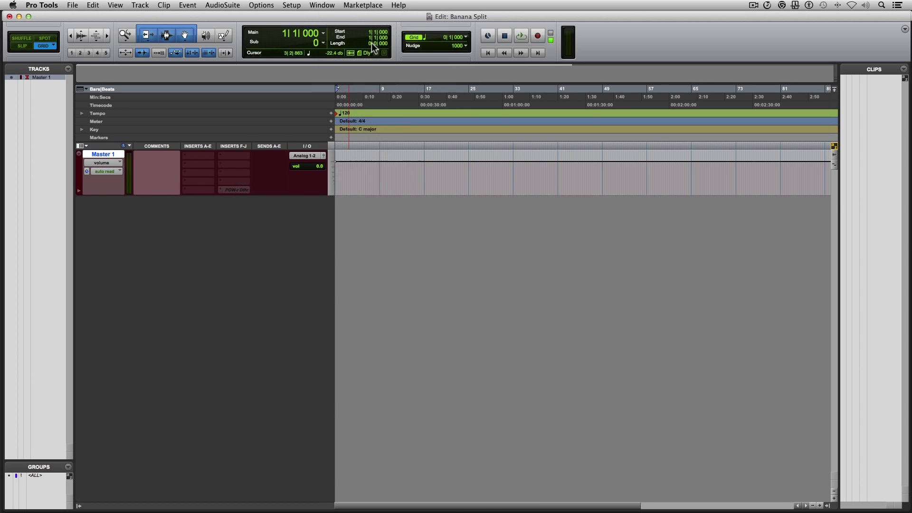
pyautogui.moveTo(485, 107); pyautogui.dragTo(476, 41)
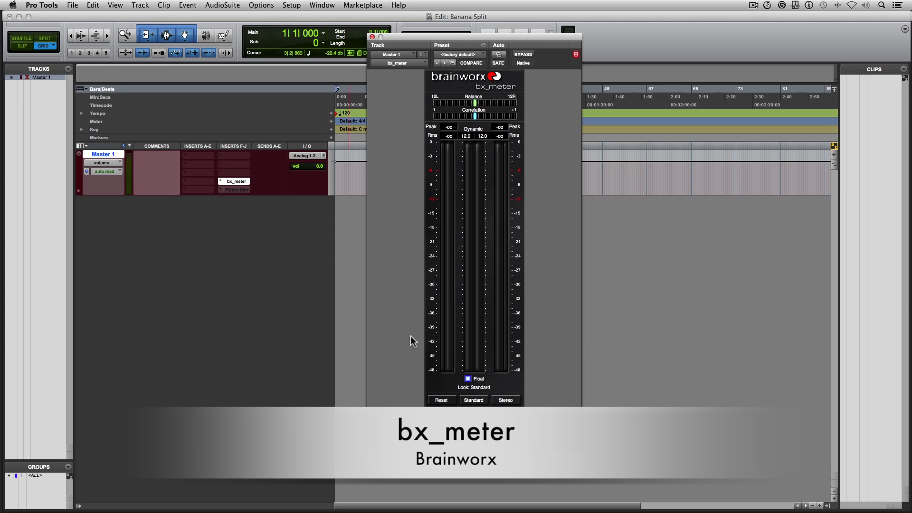
# Turn off Float in bx_meter, set its look to Legacy and its metering mode to Filter C, and close its window.
pyautogui.click(468, 380)
pyautogui.click(468, 379)
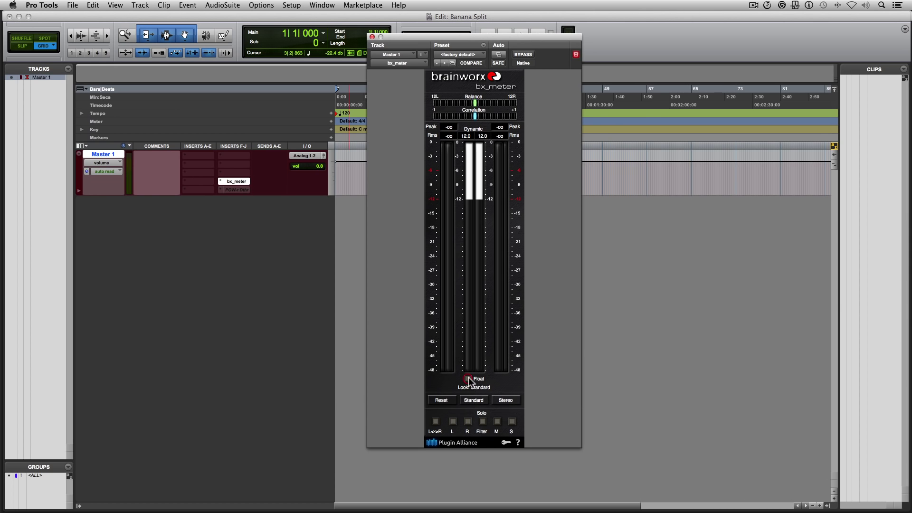
pyautogui.click(483, 387)
pyautogui.click(483, 405)
pyautogui.click(479, 401)
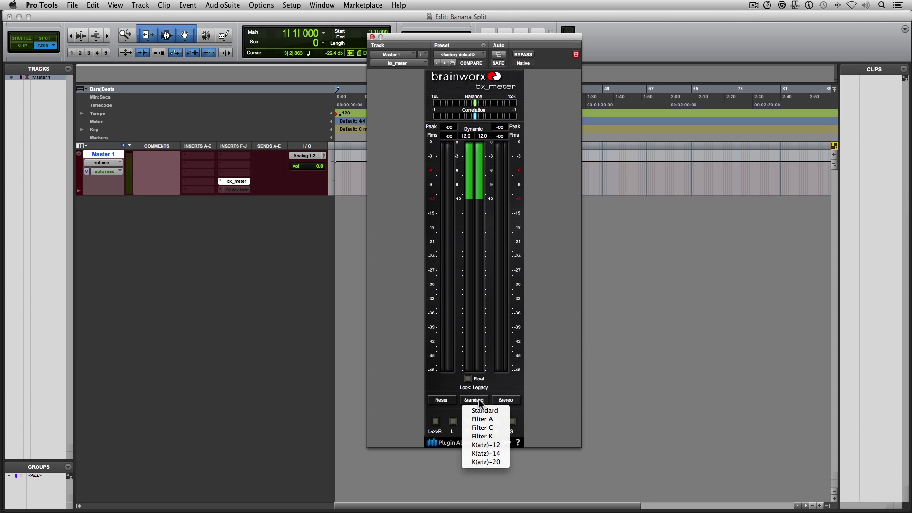
pyautogui.click(486, 427)
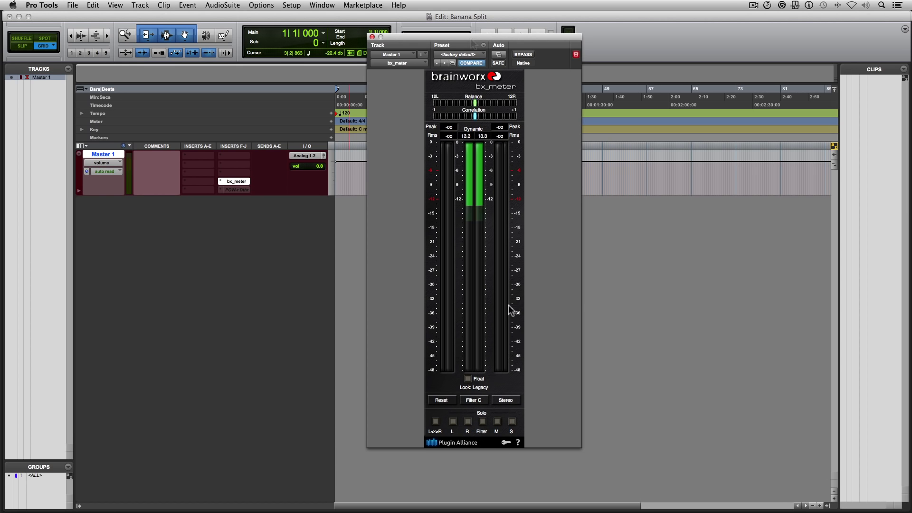
pyautogui.click(372, 37)
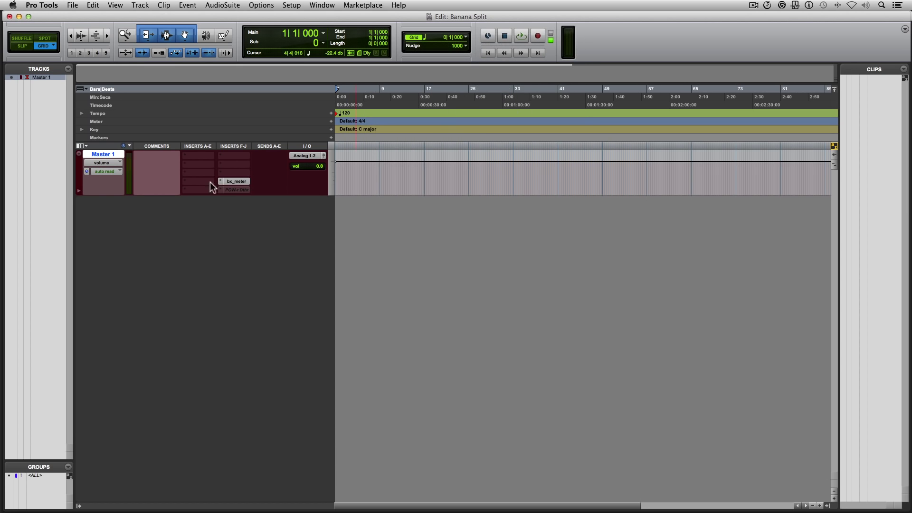
# Insert the HOFA 4U ProjectTime plug-in in slot H of the master track and close its window.
pyautogui.click(236, 174)
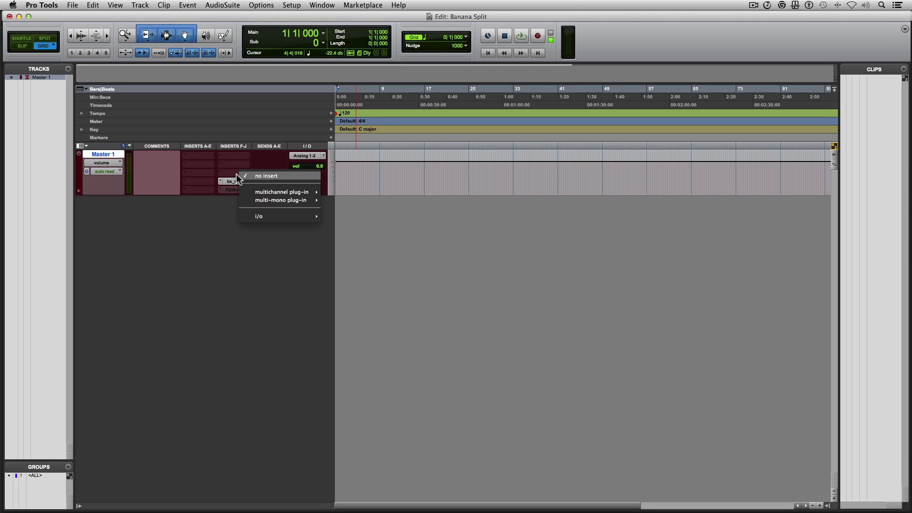
pyautogui.moveTo(272, 191)
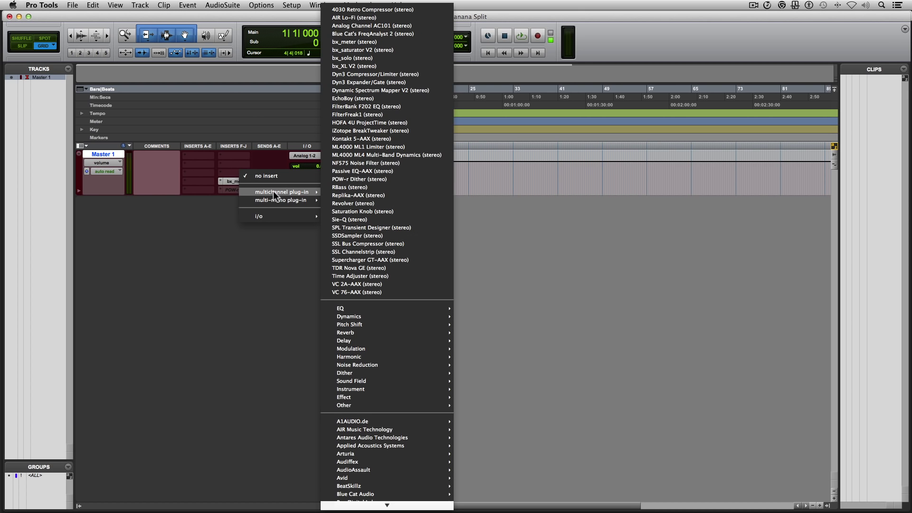
pyautogui.click(383, 122)
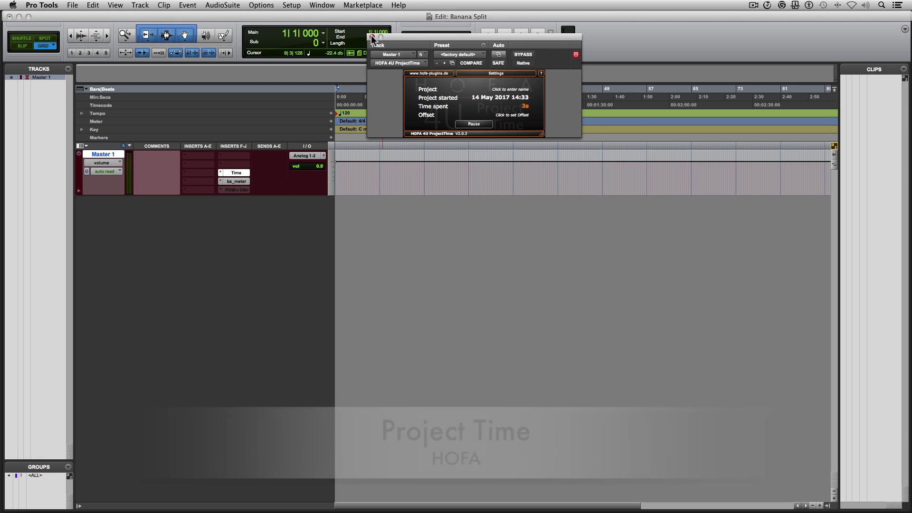
pyautogui.click(372, 37)
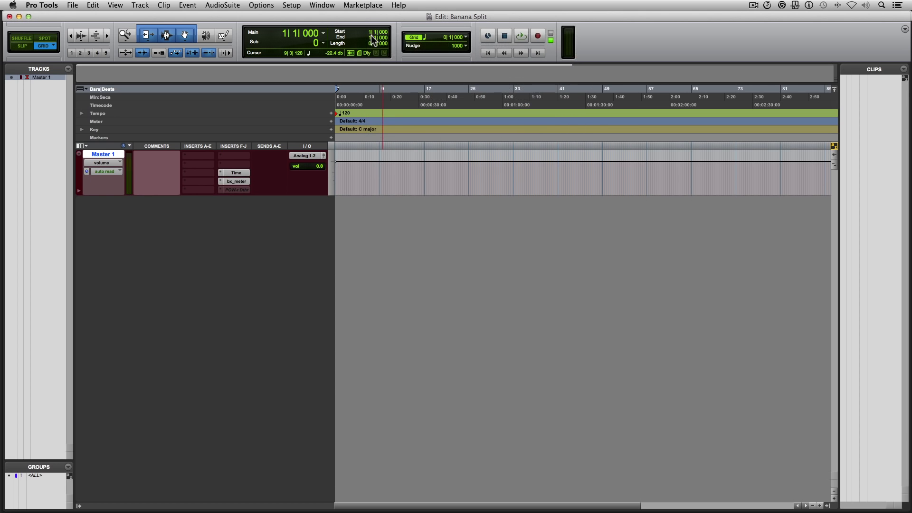
# Insert Blue Cat's FreqAnalyst 2 in slot G of the master track and load its Standard preset.
pyautogui.click(235, 164)
pyautogui.moveTo(270, 185)
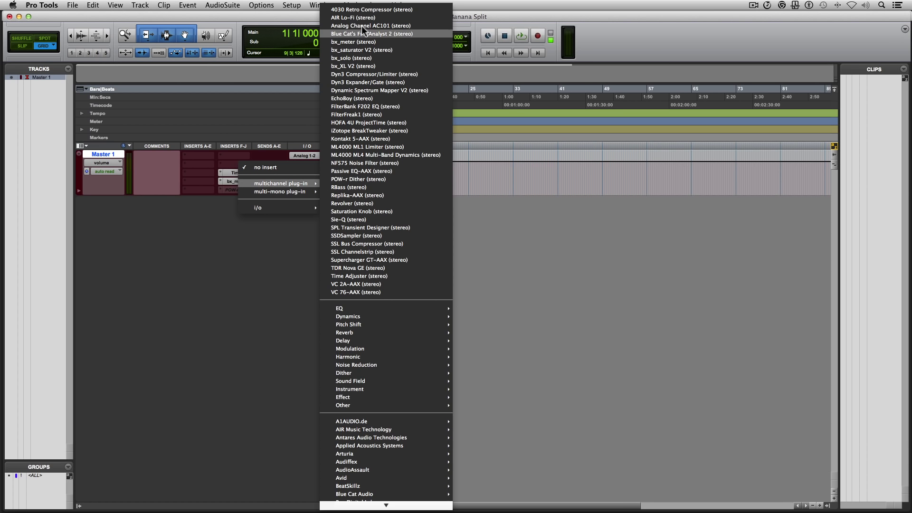
pyautogui.click(362, 34)
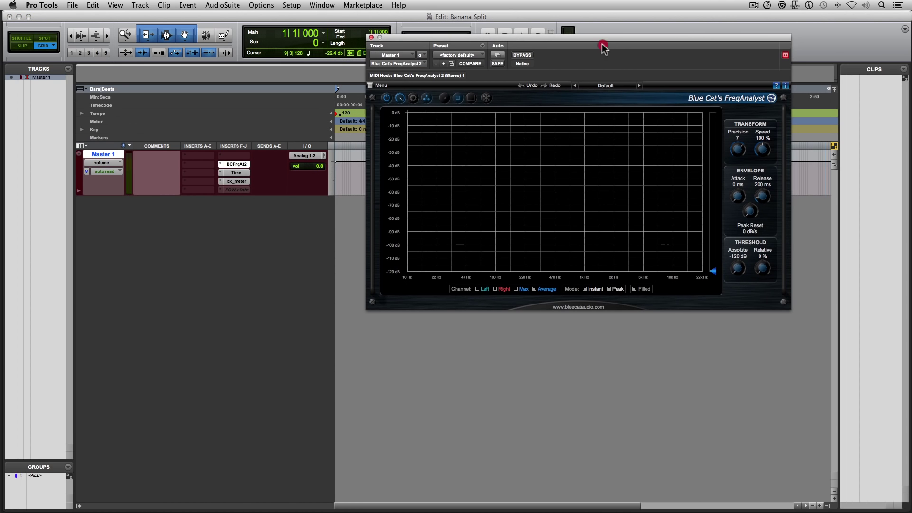
pyautogui.moveTo(608, 40); pyautogui.dragTo(567, 94)
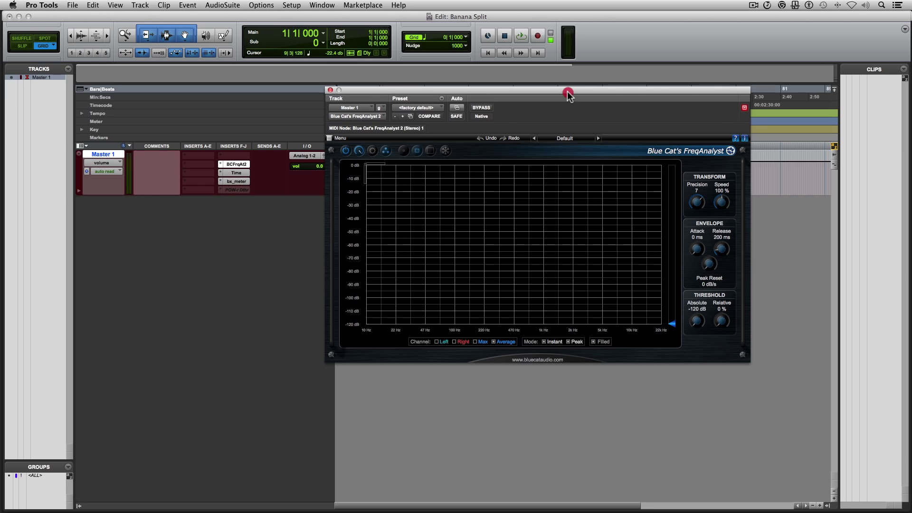
pyautogui.click(570, 136)
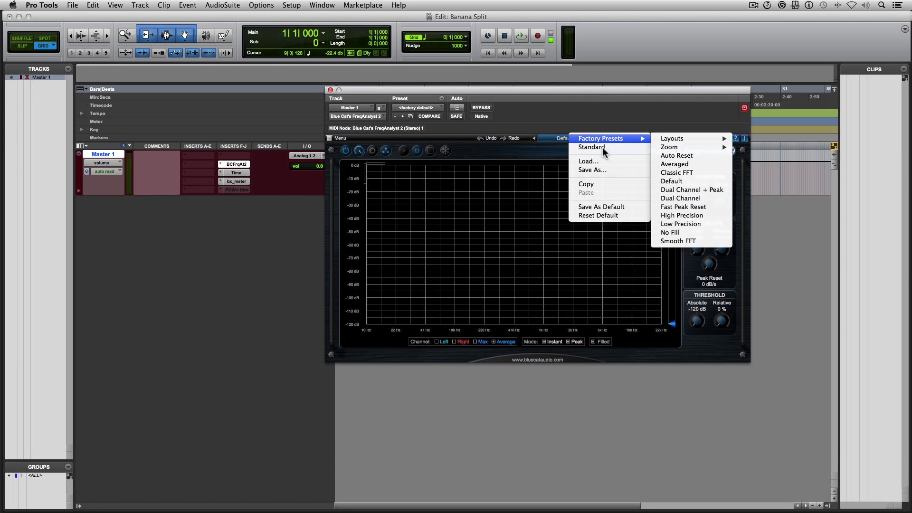
pyautogui.click(604, 148)
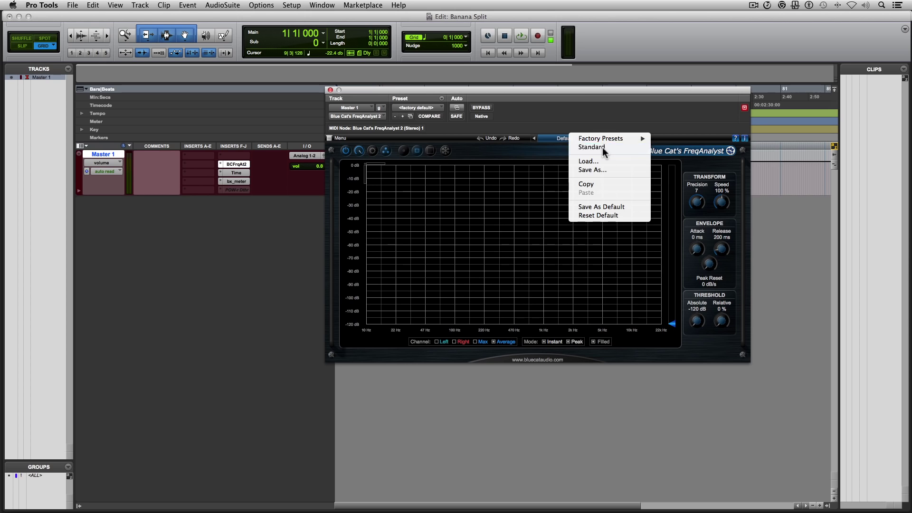
pyautogui.click(330, 90)
# Insert the ML4000 ML1 Limiter in slot F of the master track and set its ceiling to -0.50.
pyautogui.click(228, 155)
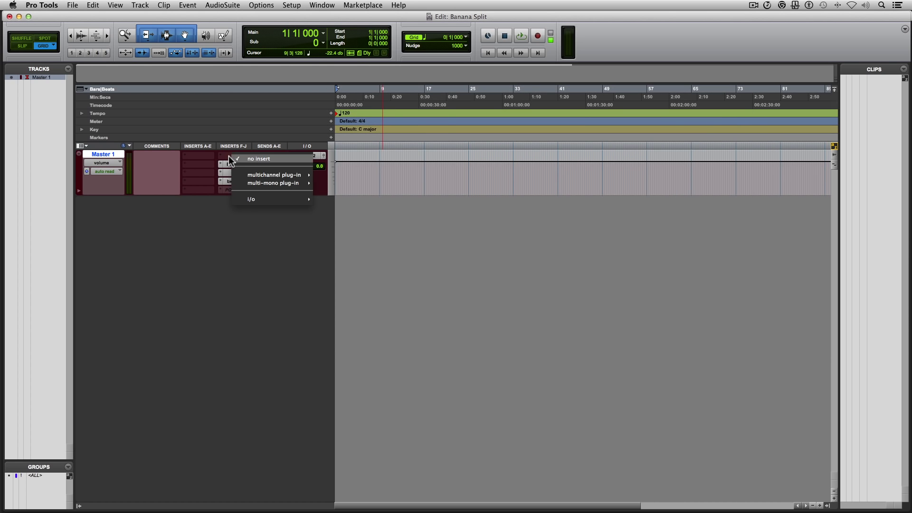
pyautogui.moveTo(289, 176)
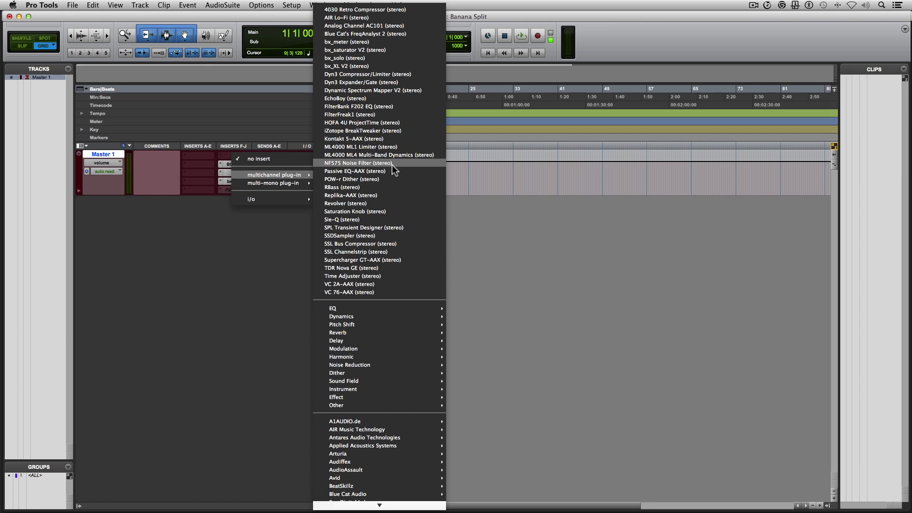
pyautogui.click(369, 147)
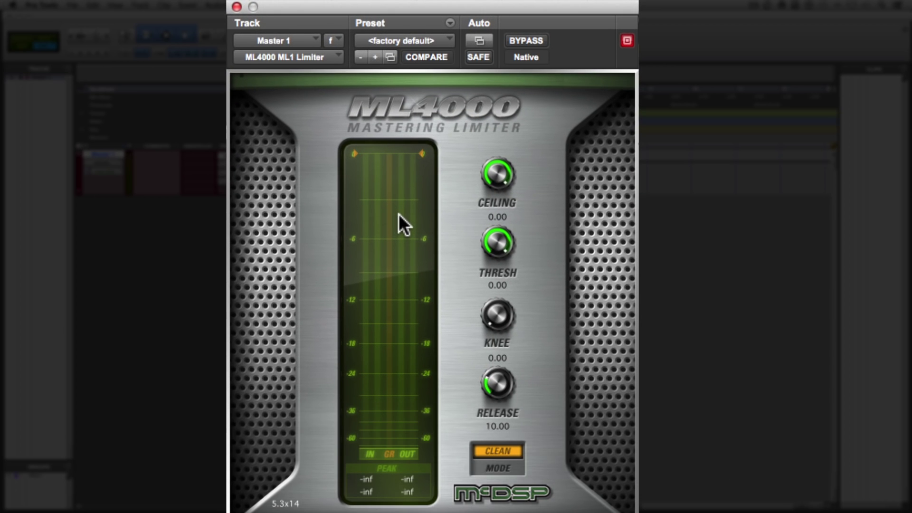
pyautogui.click(499, 214)
pyautogui.write('-.5')
pyautogui.press('Return')
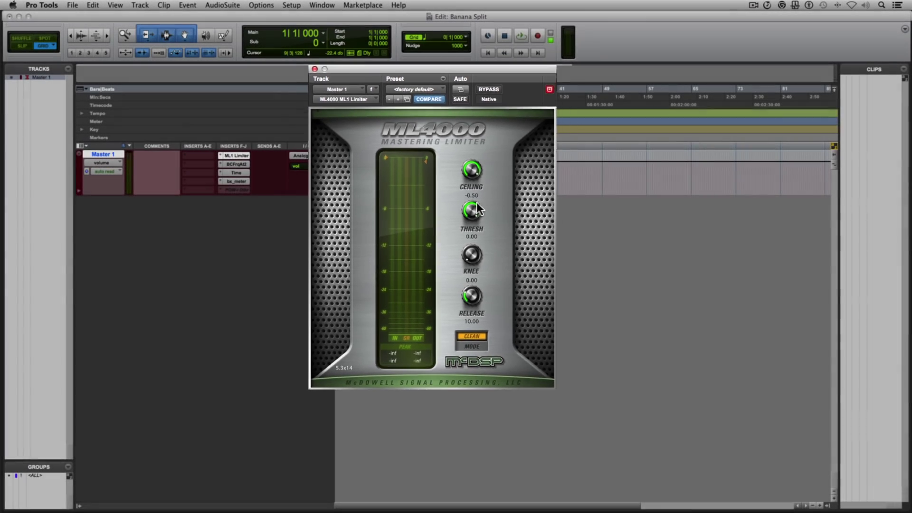
pyautogui.click(330, 90)
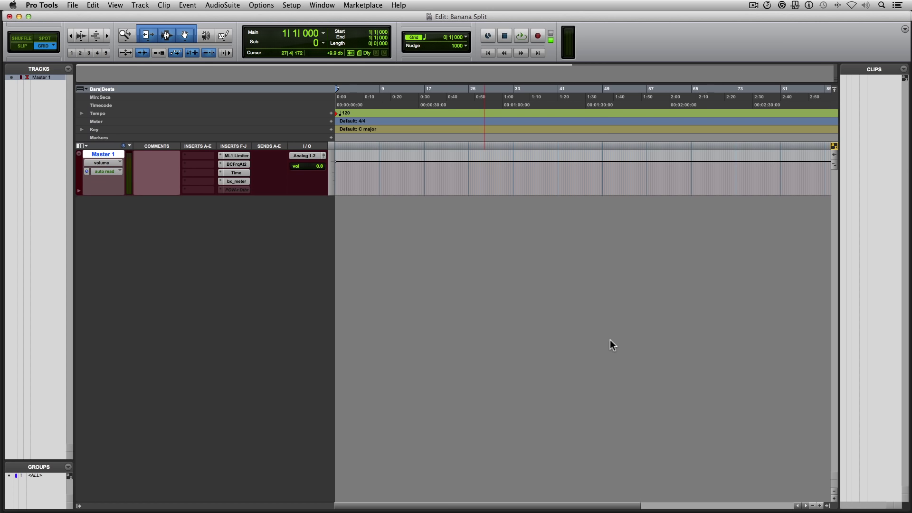
# Switch to Finder and import all nine audio files from the banana split Stems folder into the session's clip list.
pyautogui.press('super+Tab')
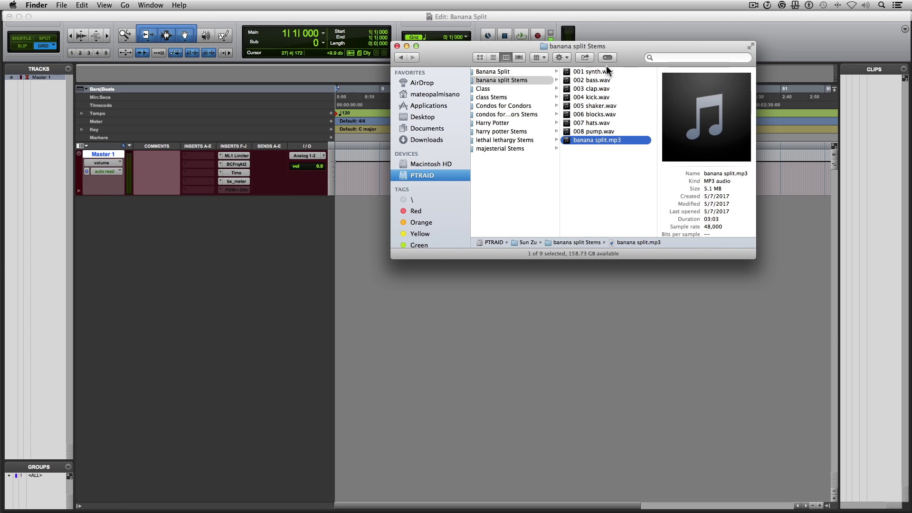
pyautogui.click(596, 165)
pyautogui.moveTo(596, 134); pyautogui.dragTo(597, 71)
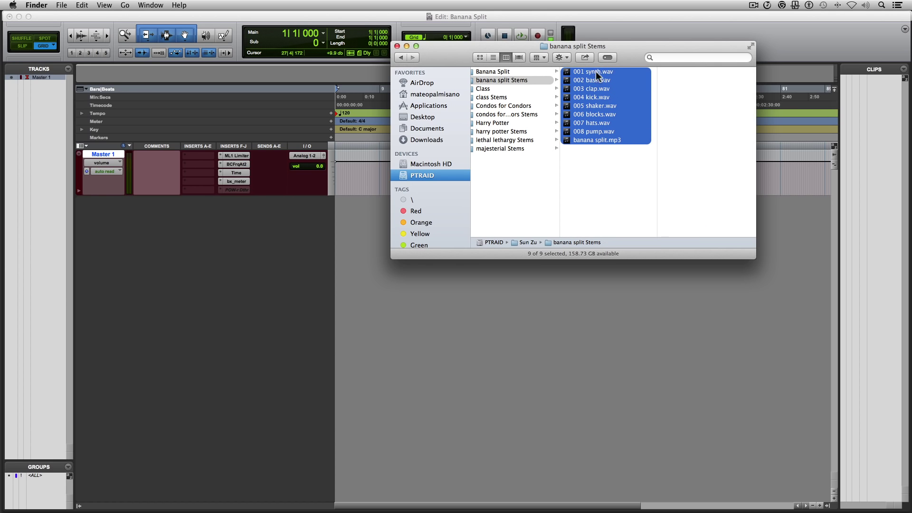
pyautogui.moveTo(585, 107); pyautogui.dragTo(882, 117)
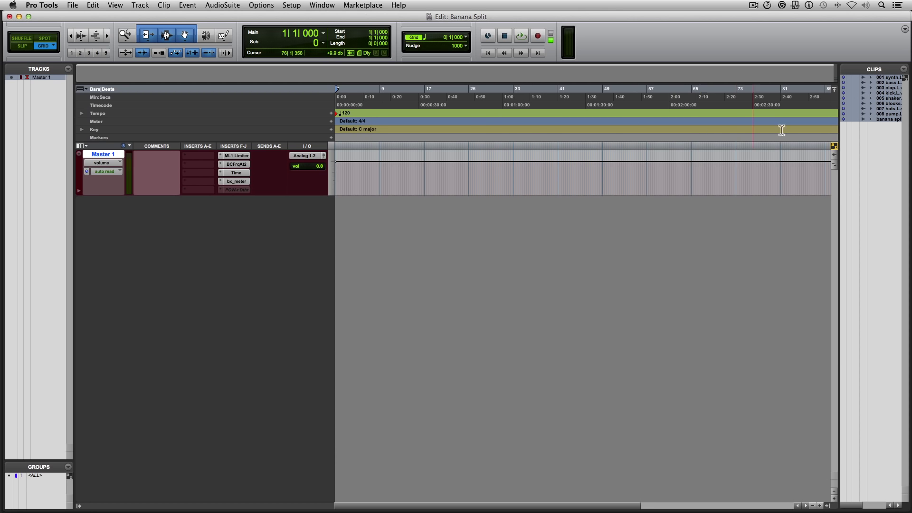
# Place all the imported clips on new tracks and set the track heights to fit to window.
pyautogui.click(623, 135)
pyautogui.moveTo(622, 136); pyautogui.dragTo(39, 141)
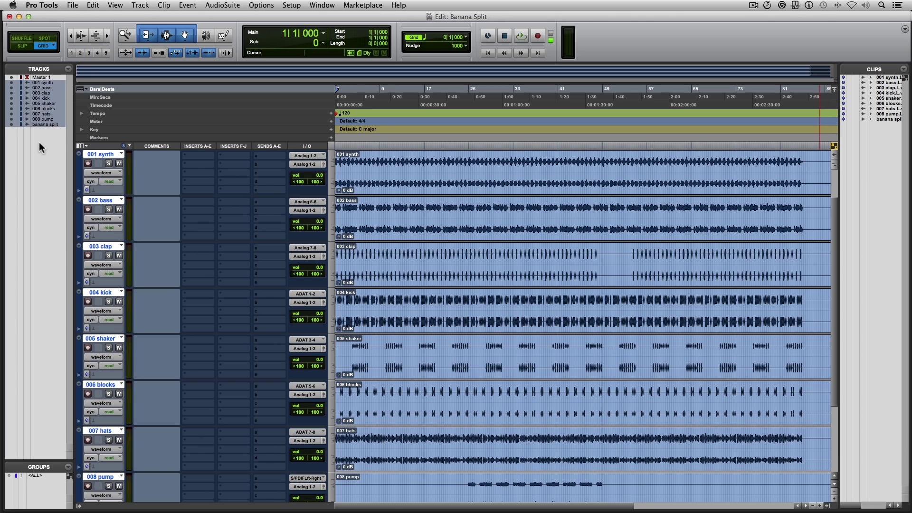
pyautogui.click(331, 177)
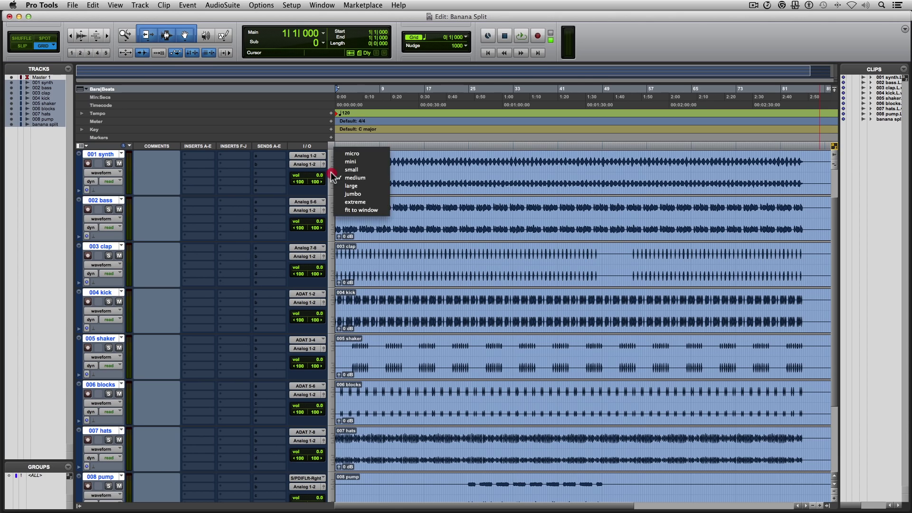
pyautogui.click(347, 210)
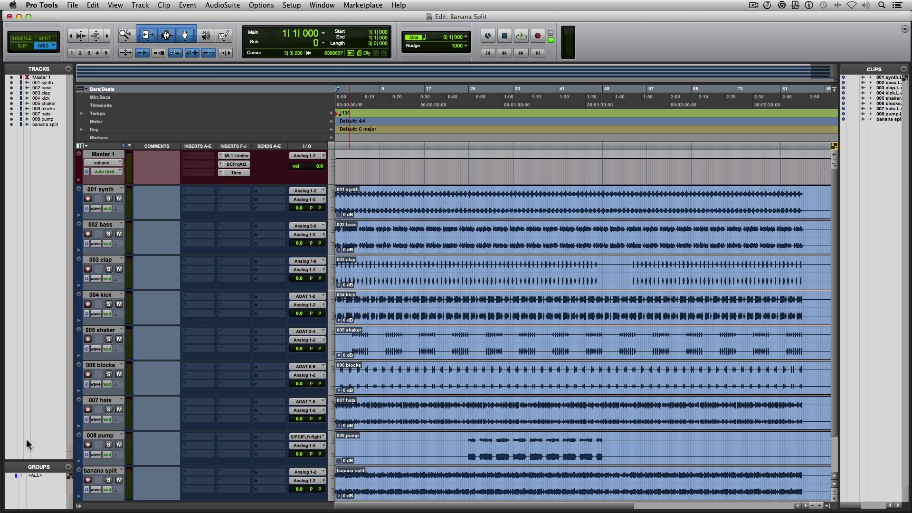
# With the ALL group temporarily enabled, lower all track volumes to -9.9 dB and return Master 1 to 0.0.
pyautogui.click(41, 475)
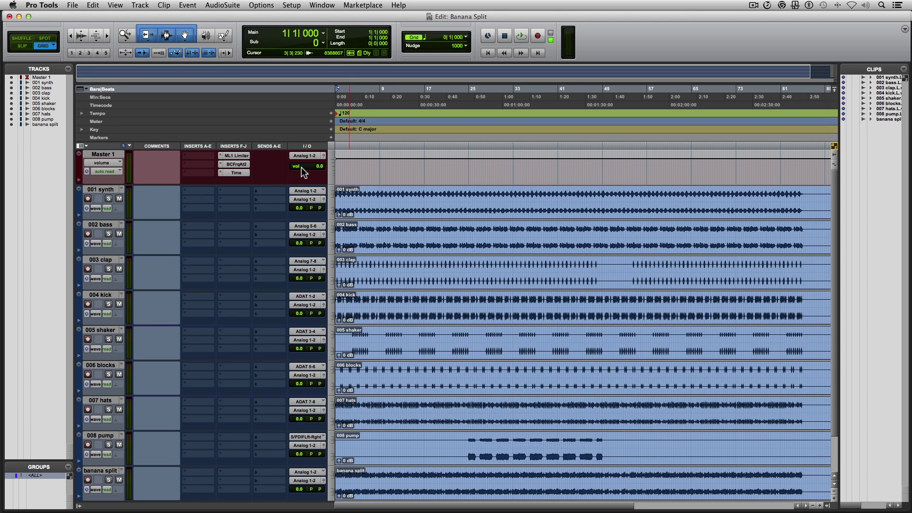
pyautogui.moveTo(324, 167); pyautogui.dragTo(320, 171)
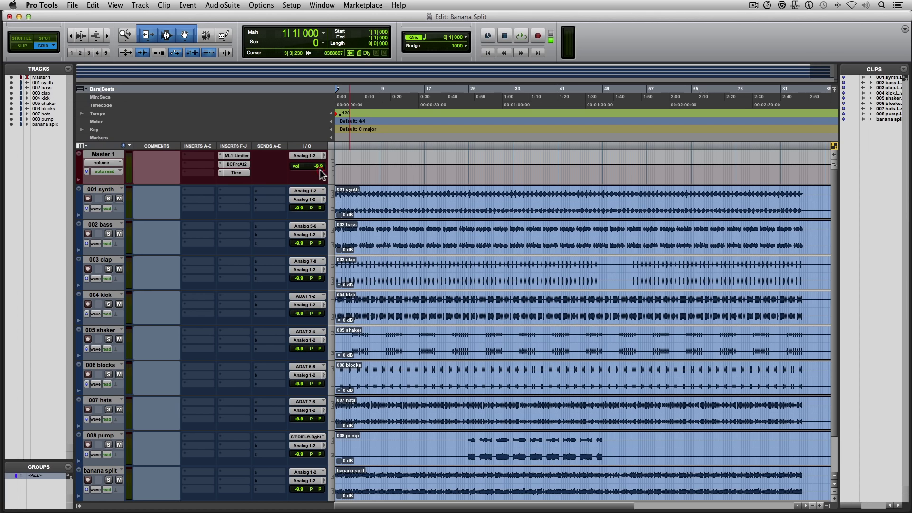
pyautogui.click(52, 474)
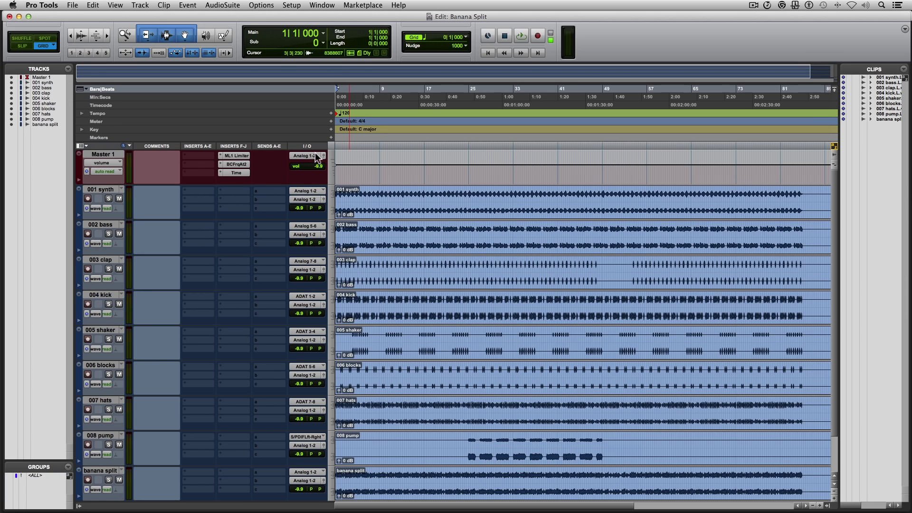
pyautogui.keyDown('alt'); pyautogui.click(318, 167); pyautogui.keyUp('alt')
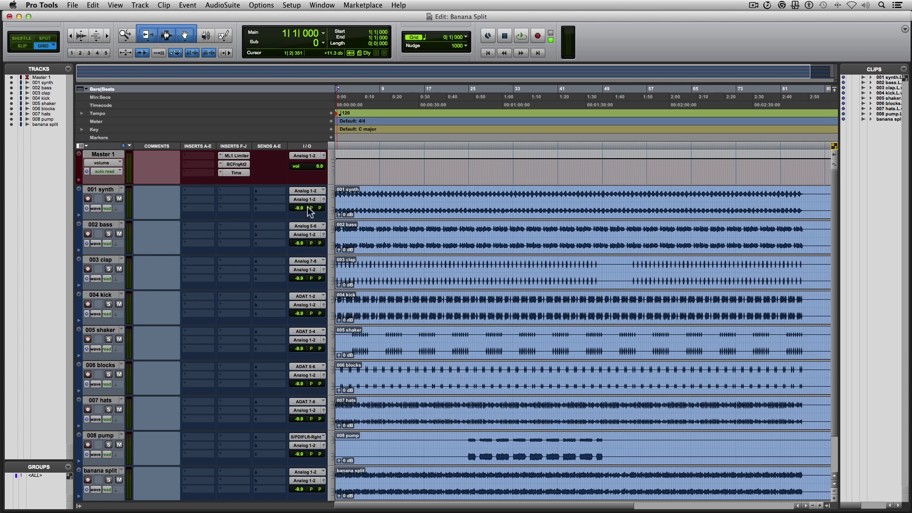
pyautogui.scroll(-3, 358, 226)
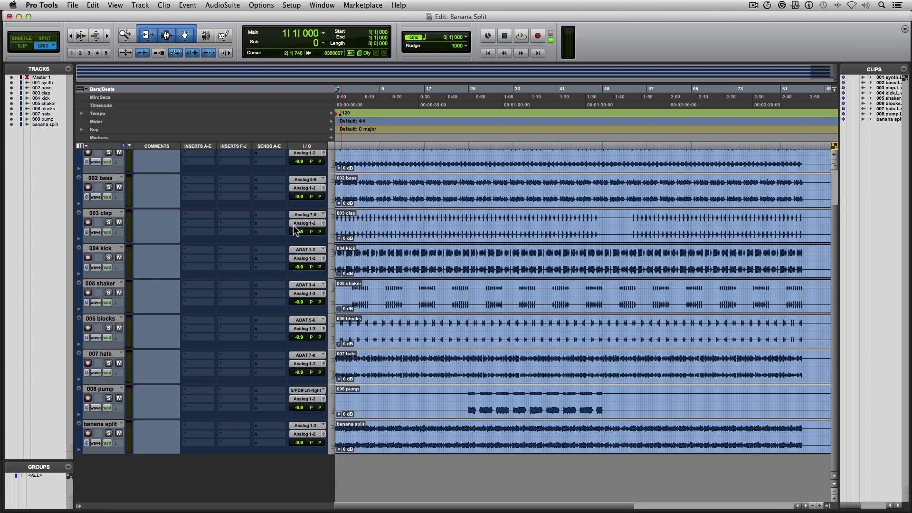
pyautogui.scroll(3, 307, 229)
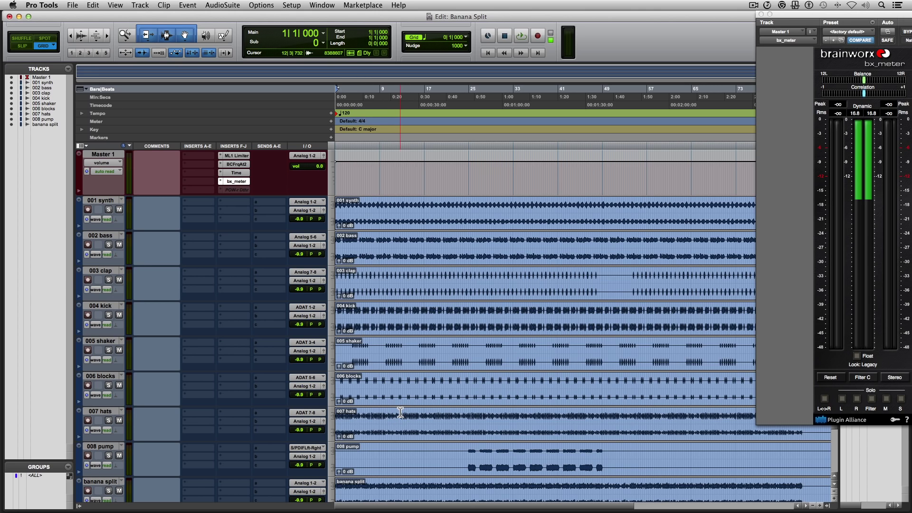
# Place the banana split reference track directly below Master 1, at its smallest height and muted.
pyautogui.click(98, 481)
pyautogui.scroll(-3, 98, 481)
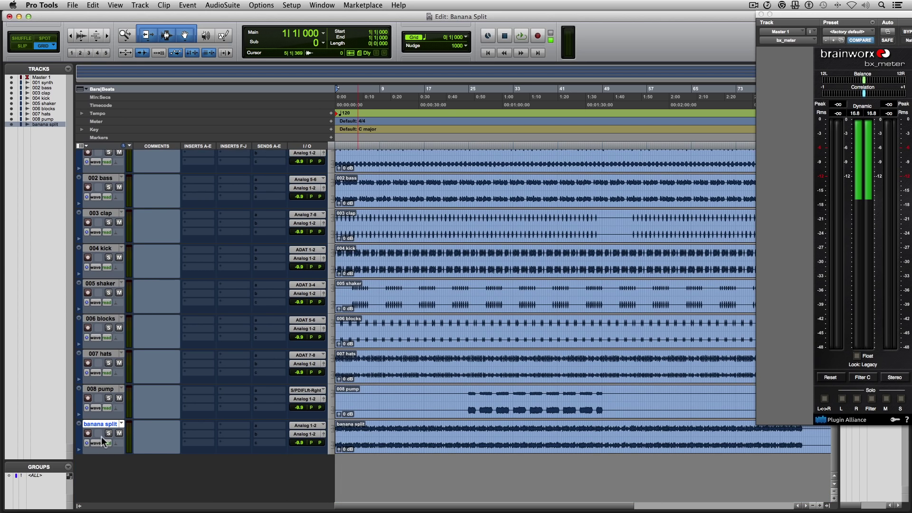
pyautogui.moveTo(100, 423); pyautogui.dragTo(100, 197)
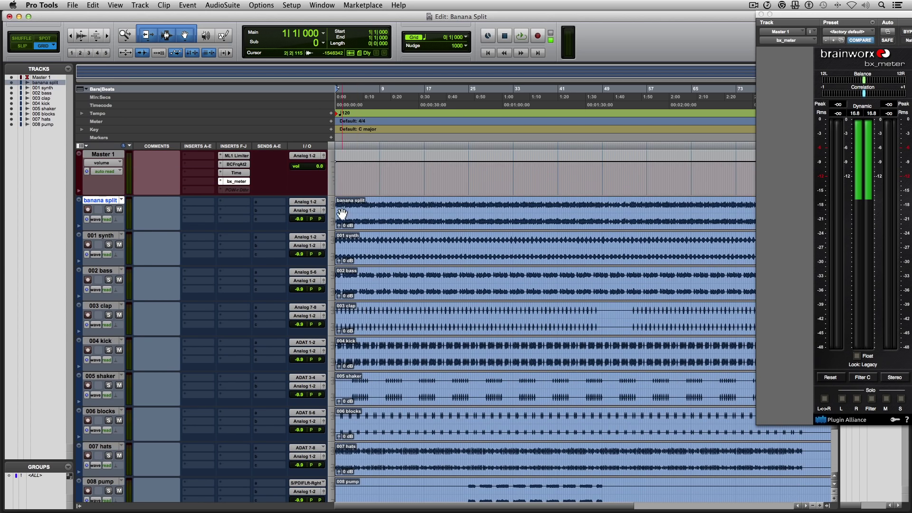
pyautogui.click(338, 208)
pyautogui.click(341, 207)
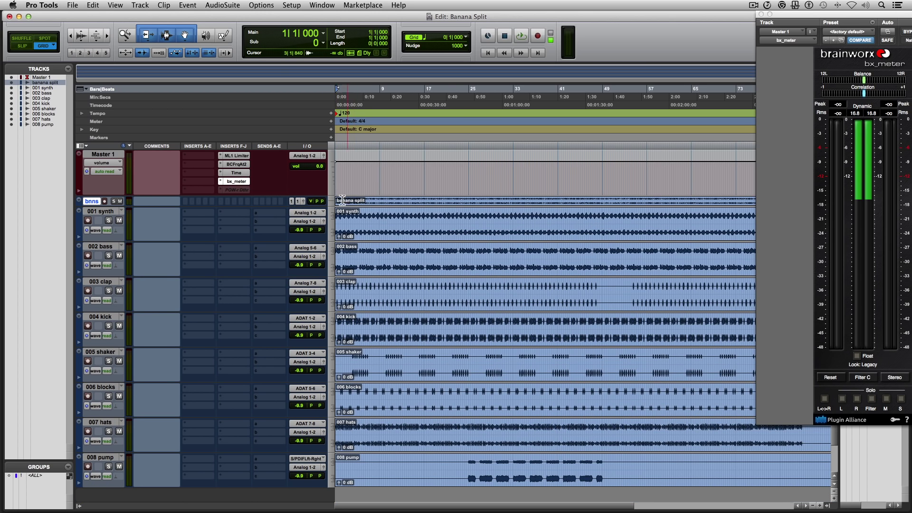
pyautogui.click(119, 201)
# Move the 004 kick track directly below banana split and the 007 hats track below the kick.
pyautogui.moveTo(110, 320); pyautogui.dragTo(109, 213)
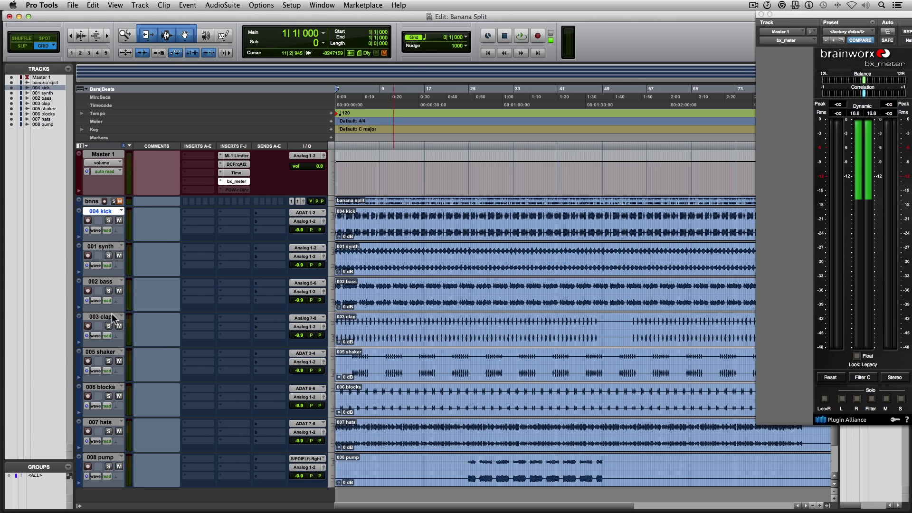
pyautogui.moveTo(105, 415); pyautogui.dragTo(100, 243)
# Solo and audition 006 blocks from 7|4|000 and move the track directly below 004 kick.
pyautogui.click(108, 431)
pyautogui.click(373, 428)
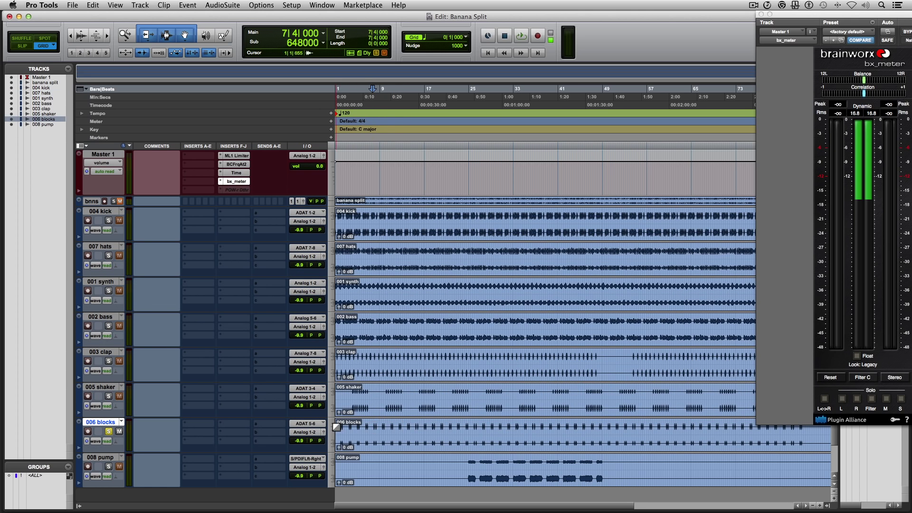
pyautogui.press('space')
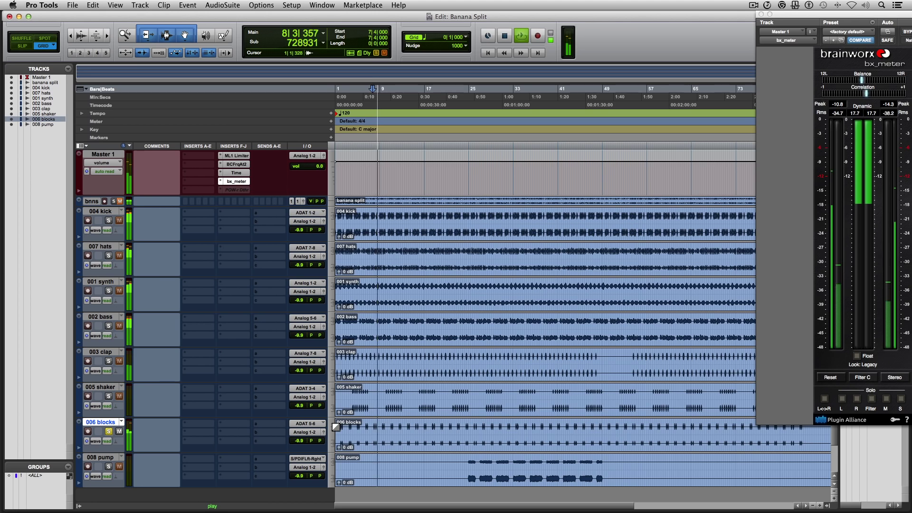
pyautogui.press('space')
pyautogui.moveTo(104, 424); pyautogui.dragTo(100, 249)
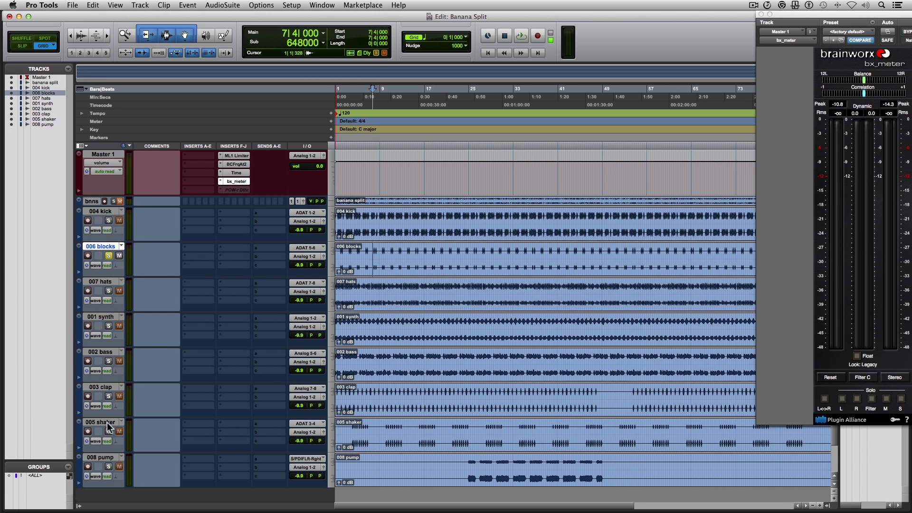
# Reorder the remaining percussion tracks so that 007 hats, 003 clap and 005 shaker follow 006 blocks.
pyautogui.moveTo(109, 426); pyautogui.dragTo(95, 285)
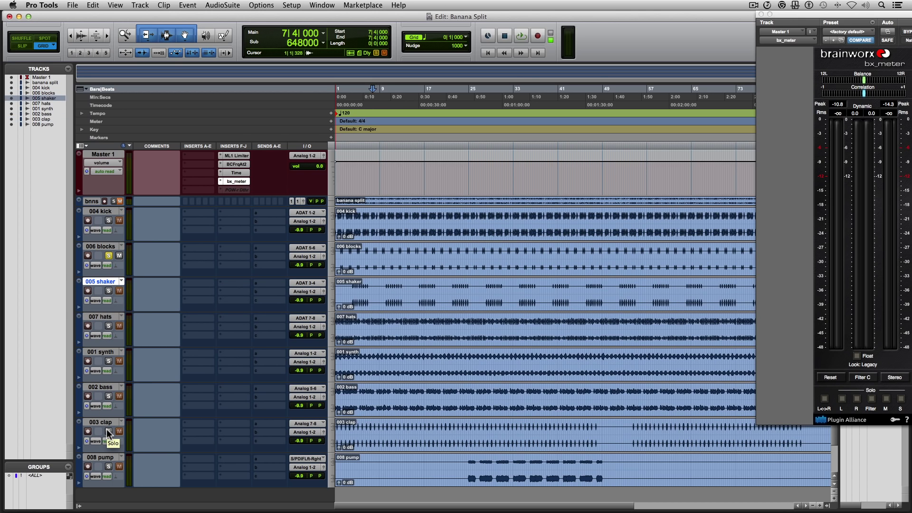
pyautogui.moveTo(106, 425); pyautogui.dragTo(106, 284)
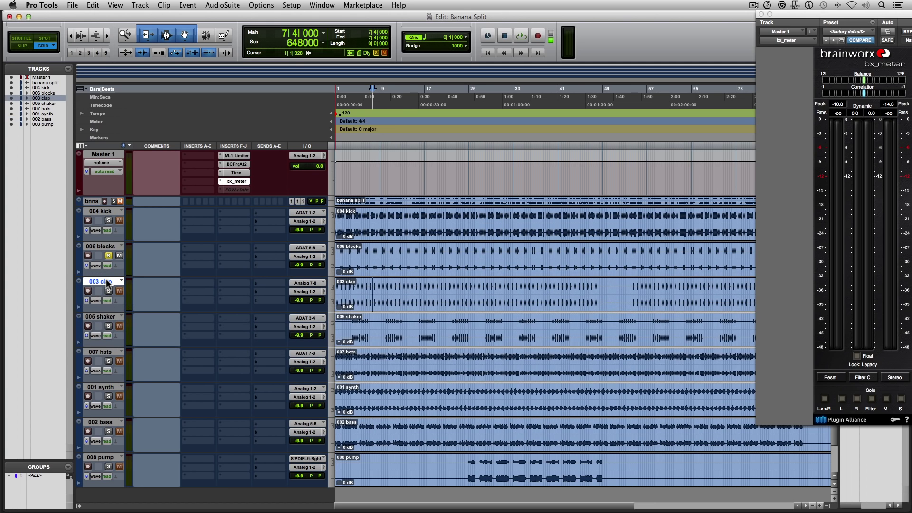
pyautogui.moveTo(108, 349); pyautogui.dragTo(100, 284)
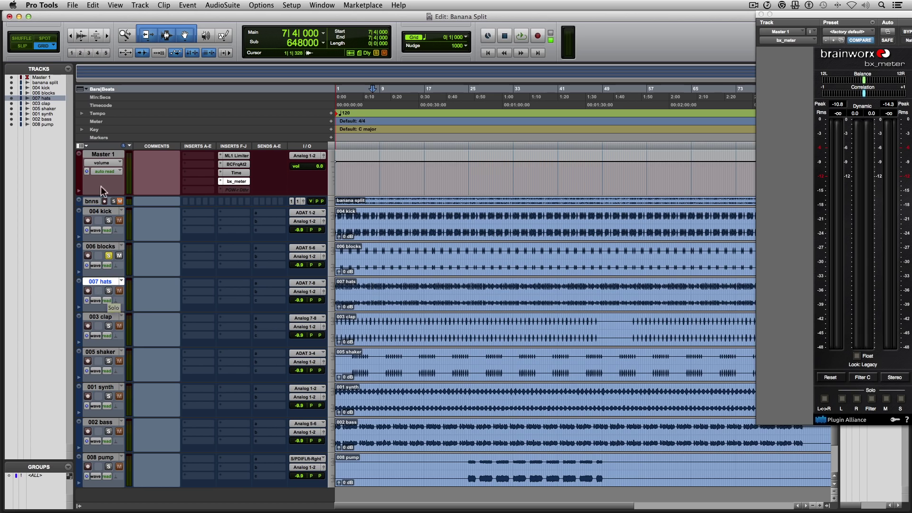
# Select the five percussion tracks from 004 kick to 005 shaker and audition them soloed together.
pyautogui.click(101, 211)
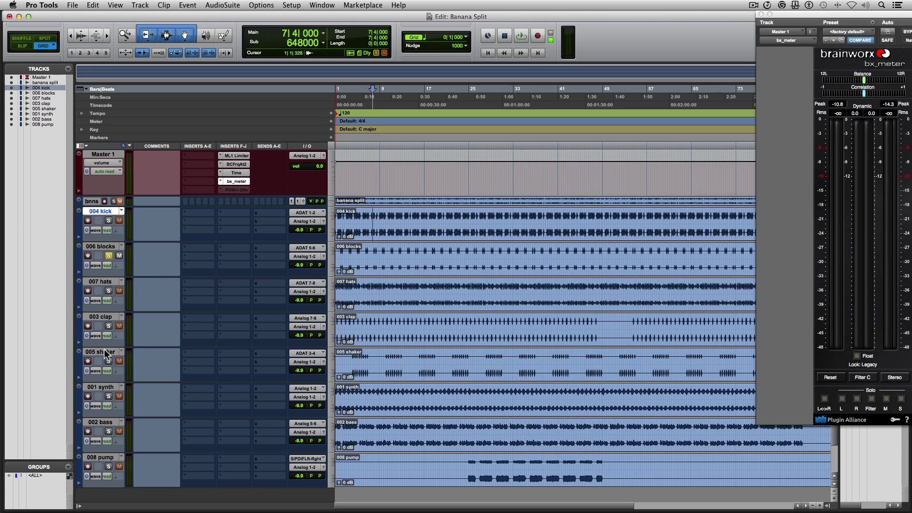
pyautogui.keyDown('shift'); pyautogui.click(104, 349); pyautogui.keyUp('shift')
pyautogui.click(109, 361)
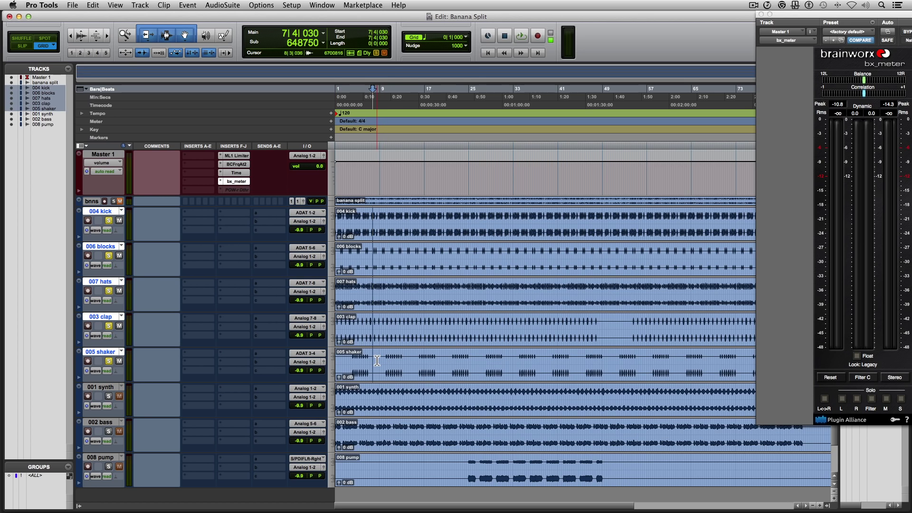
pyautogui.press('space')
# Color the five selected percussion tracks red and close the color palette.
pyautogui.doubleClick(79, 227)
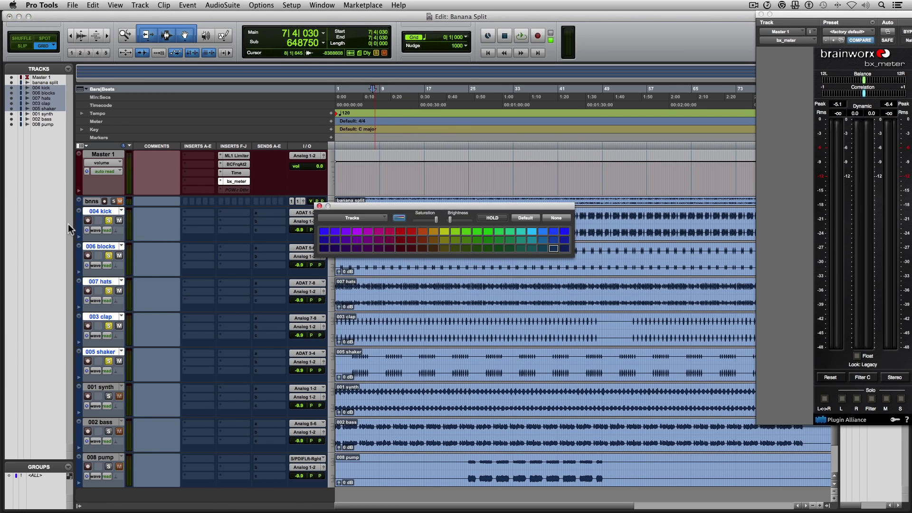
pyautogui.click(401, 232)
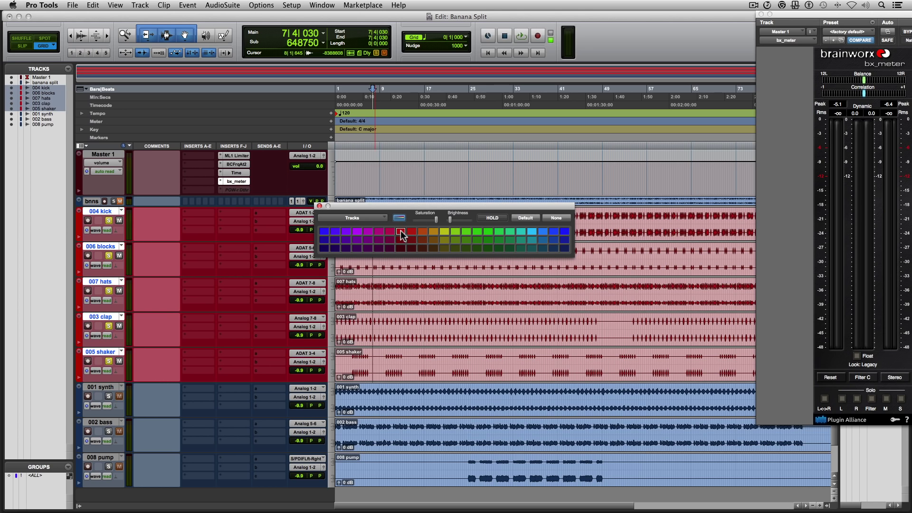
pyautogui.click(320, 206)
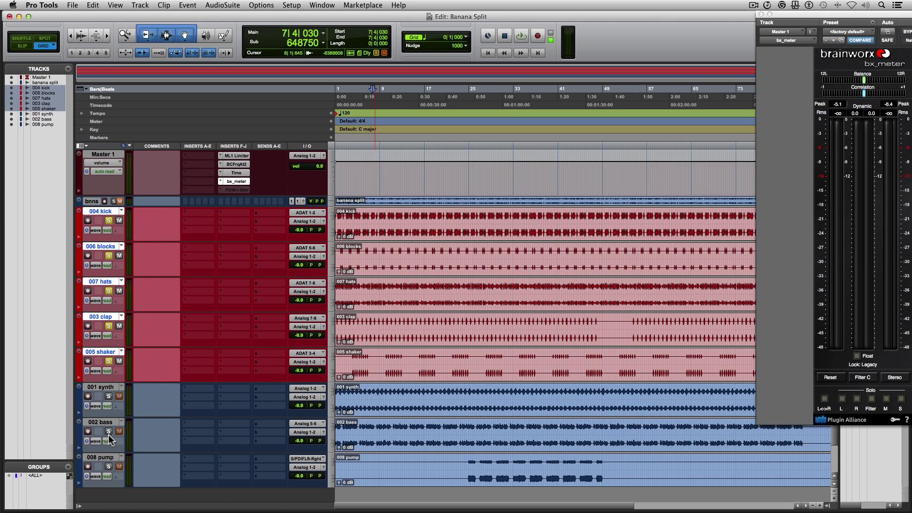
# Move the 002 bass track above 001 synth and audition it soloed alone from 8|3|000.
pyautogui.moveTo(109, 422); pyautogui.dragTo(107, 390)
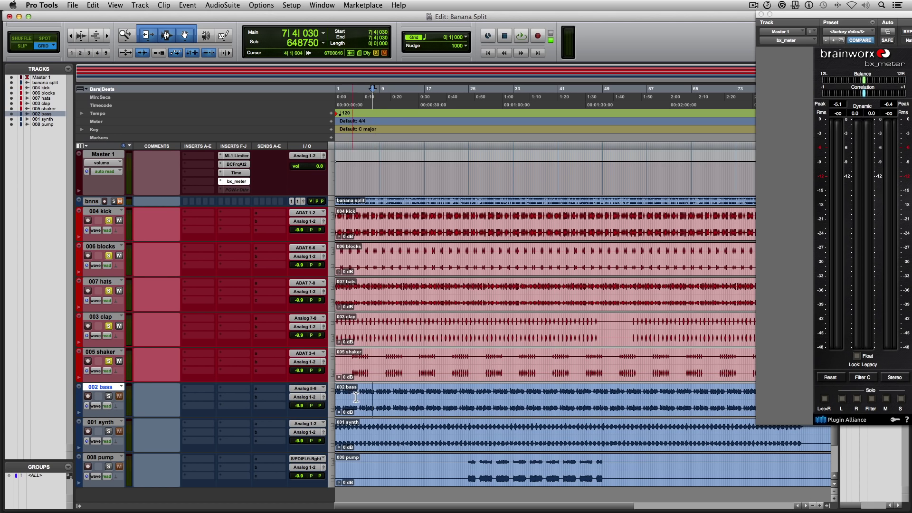
pyautogui.click(376, 393)
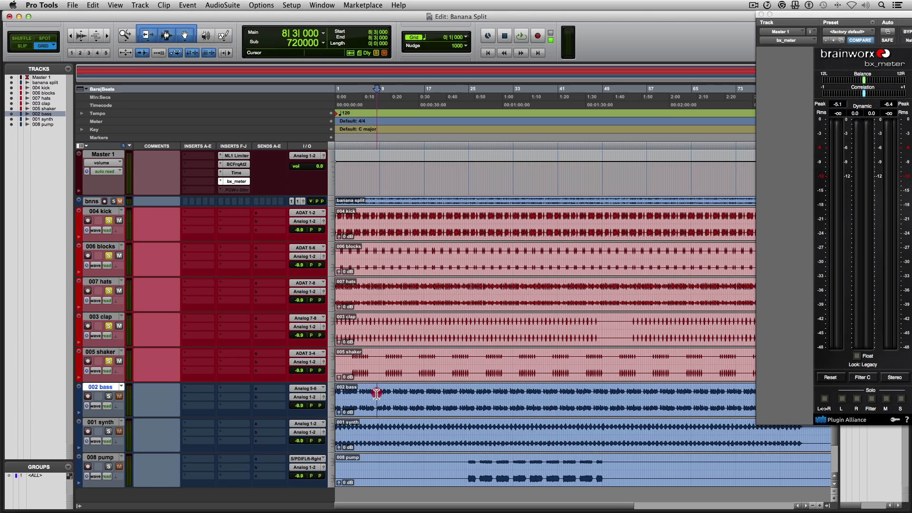
pyautogui.keyDown('super'); pyautogui.click(109, 397); pyautogui.keyUp('super')
pyautogui.press('space')
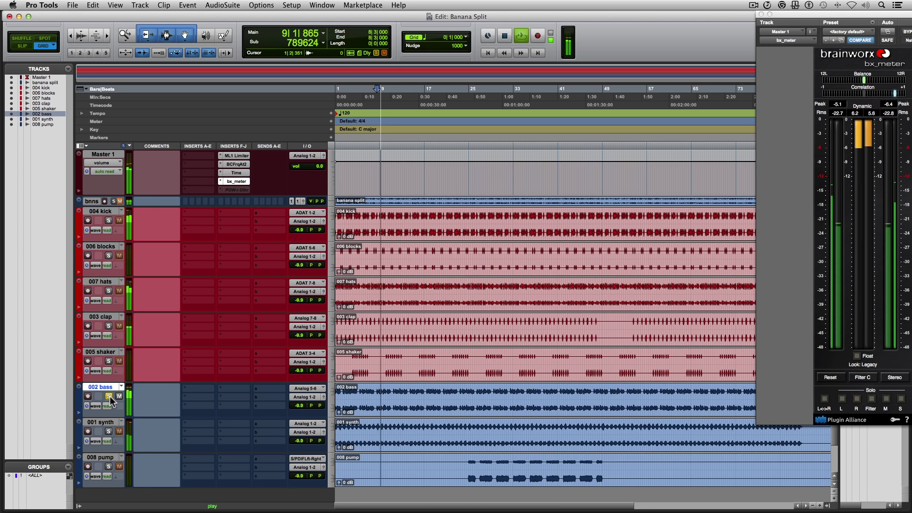
pyautogui.press('space')
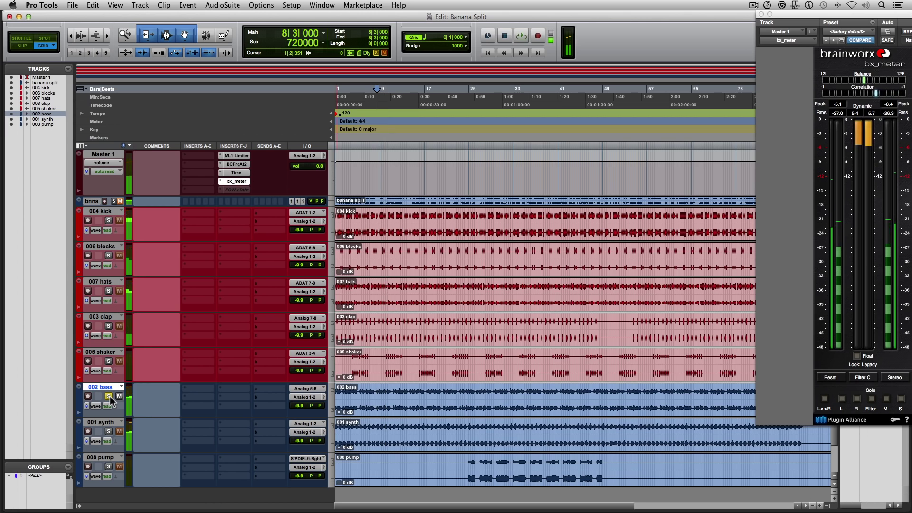
# Audition the 001 synth track soloed alone and clear its solo.
pyautogui.keyDown('super'); pyautogui.click(108, 431); pyautogui.keyUp('super')
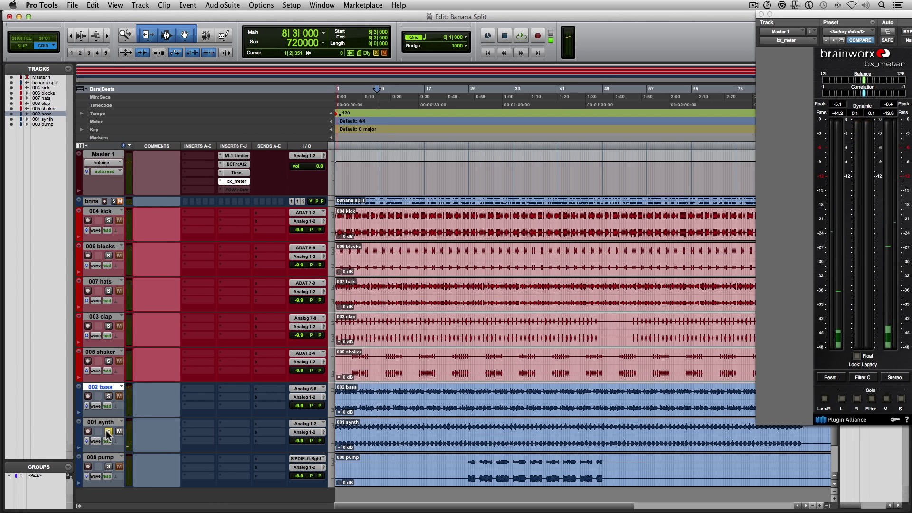
pyautogui.press('space')
pyautogui.press('space')
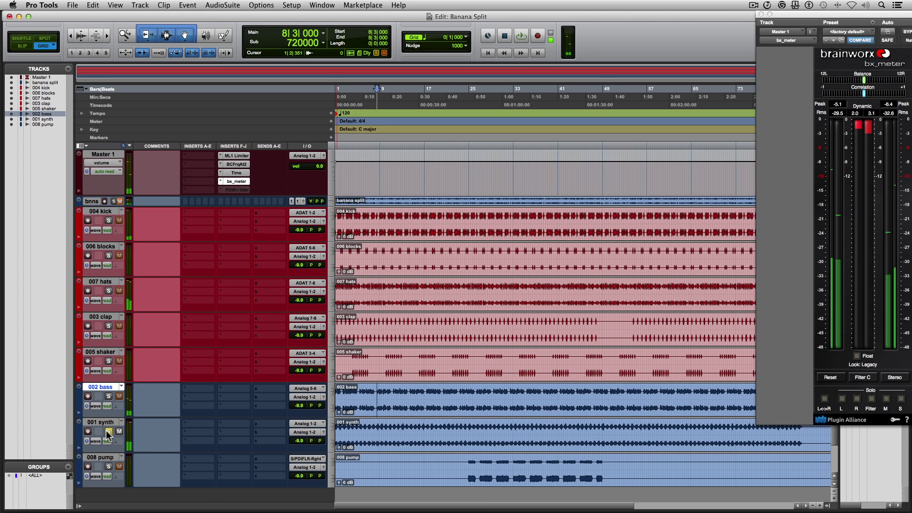
pyautogui.click(108, 432)
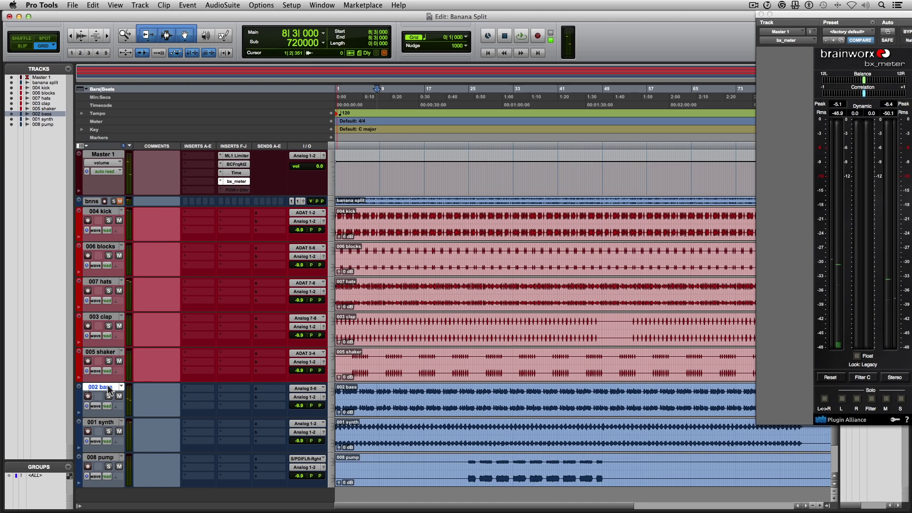
# Open the color palette for the 002 bass track.
pyautogui.doubleClick(80, 398)
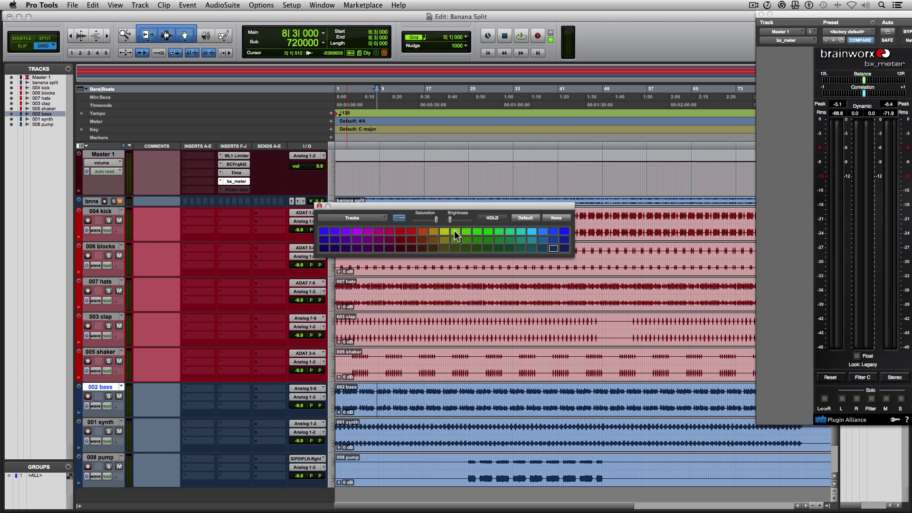
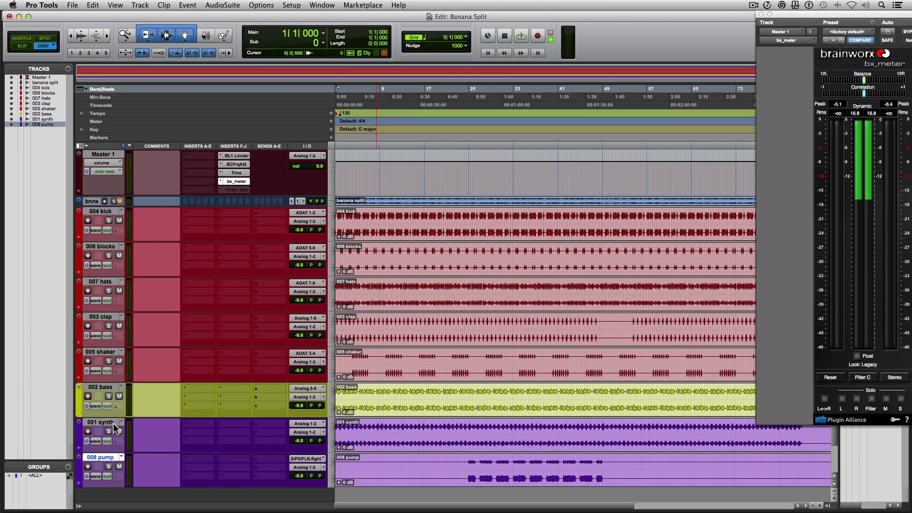
# With 005 shaker selected, start creating new tracks and define the first as one mono Aux Input.
pyautogui.click(107, 353)
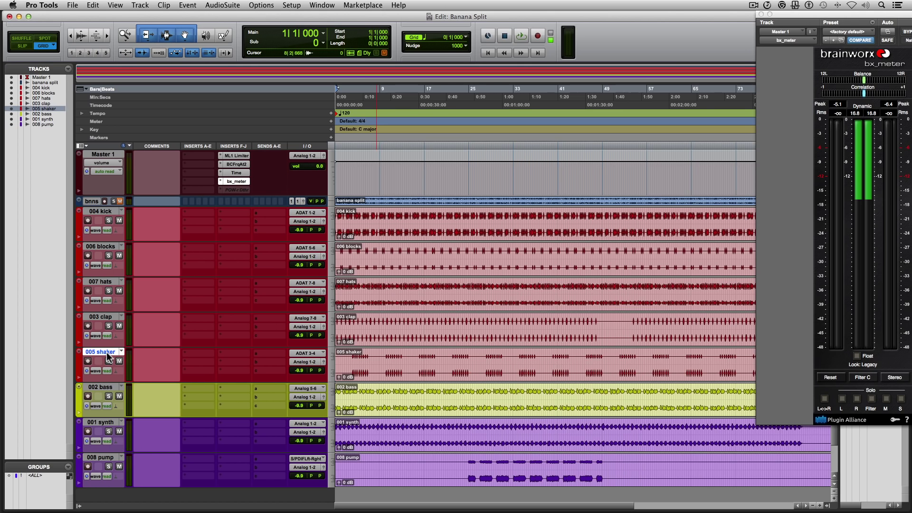
pyautogui.press('super+shift+n')
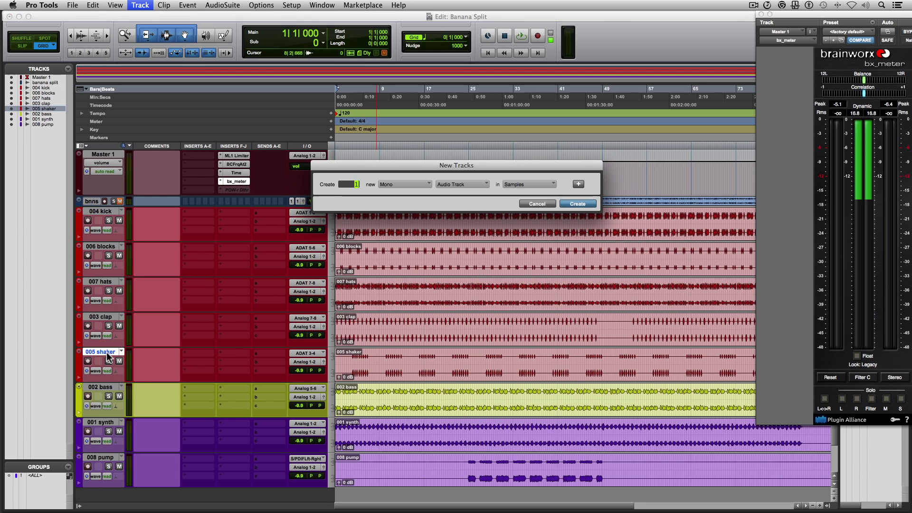
pyautogui.press('super+Down')
pyautogui.press('super+Up')
pyautogui.press('super+Down')
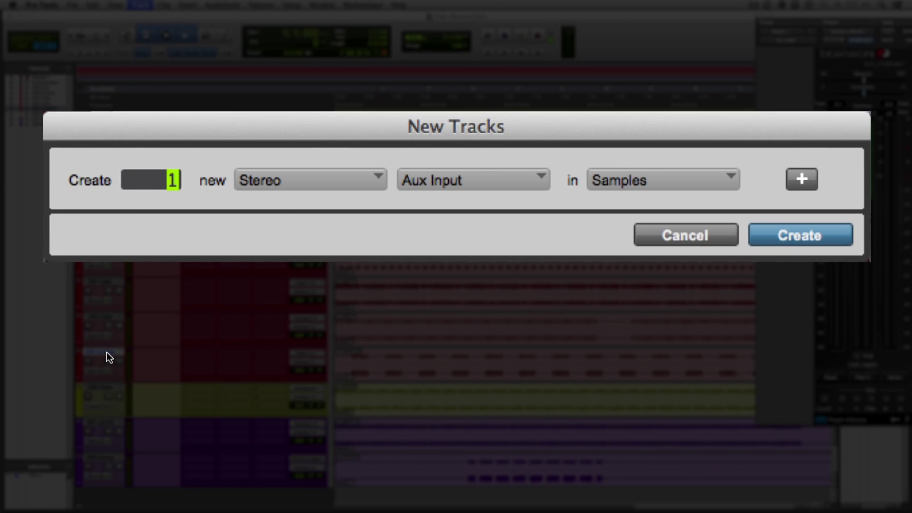
pyautogui.press('super+Left')
# Add one stereo, one mono and one more stereo Aux Input to the new-track list and create all four tracks.
pyautogui.press('super+shift+Down')
pyautogui.press('super+Right')
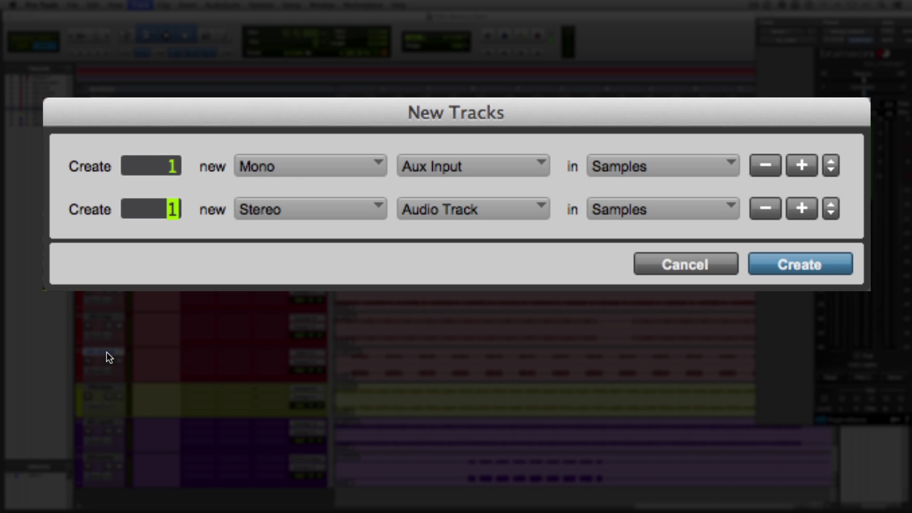
pyautogui.press('super+Down')
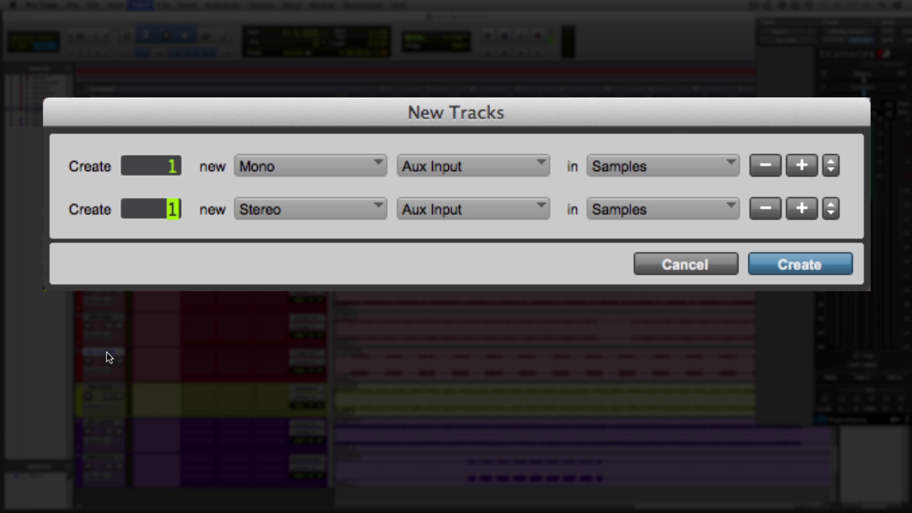
pyautogui.press('super+shift+Down')
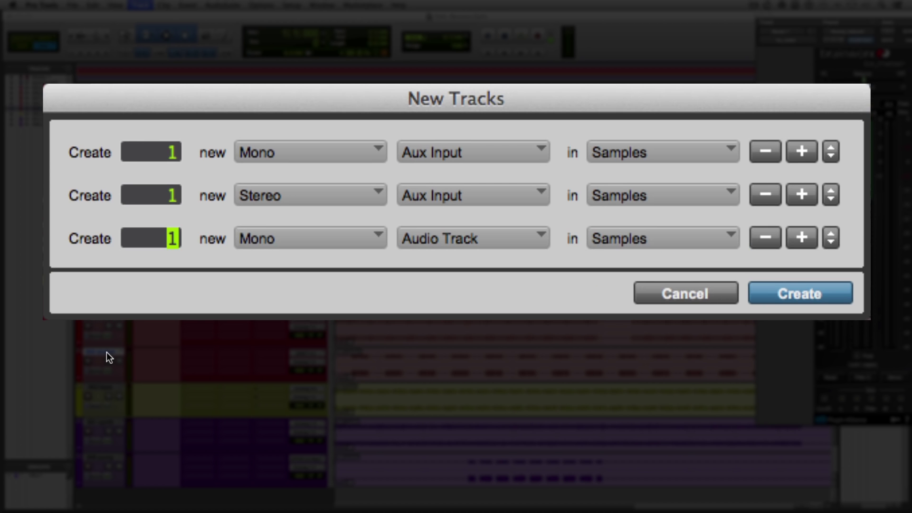
pyautogui.press('super+Down')
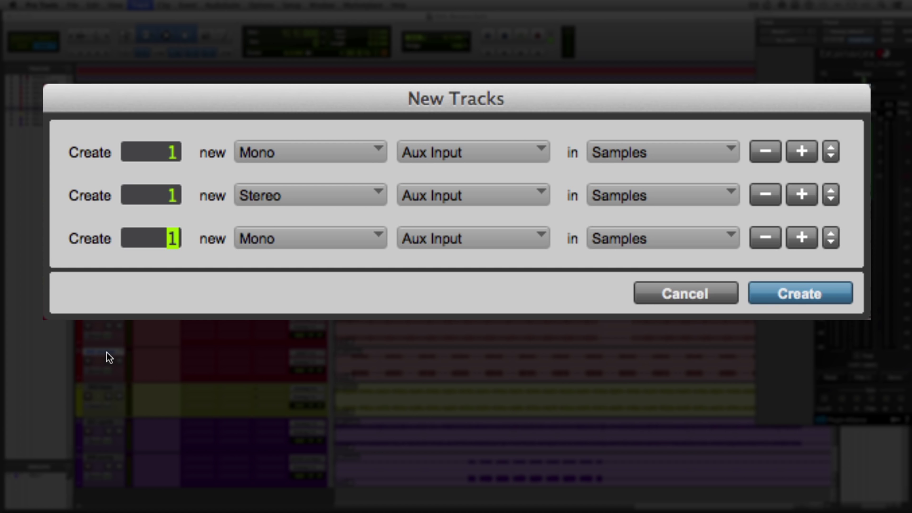
pyautogui.press('super+shift+Down')
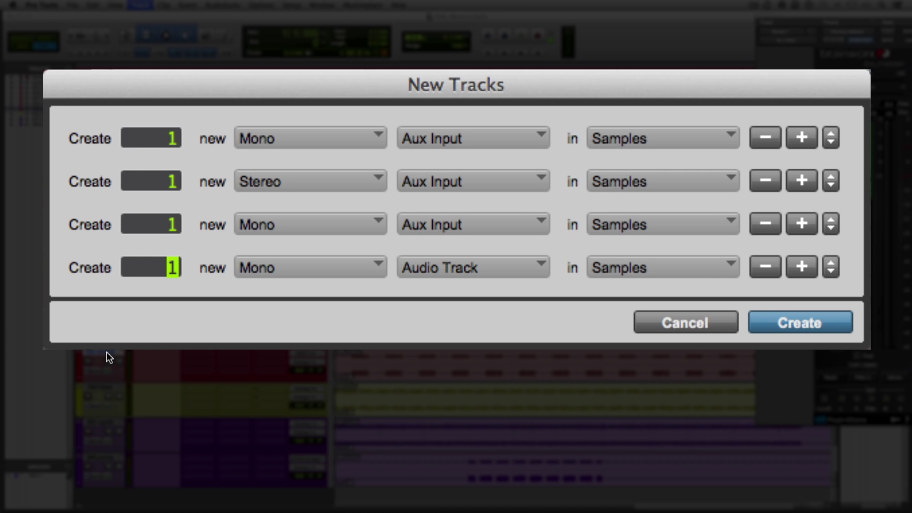
pyautogui.press('super+Right')
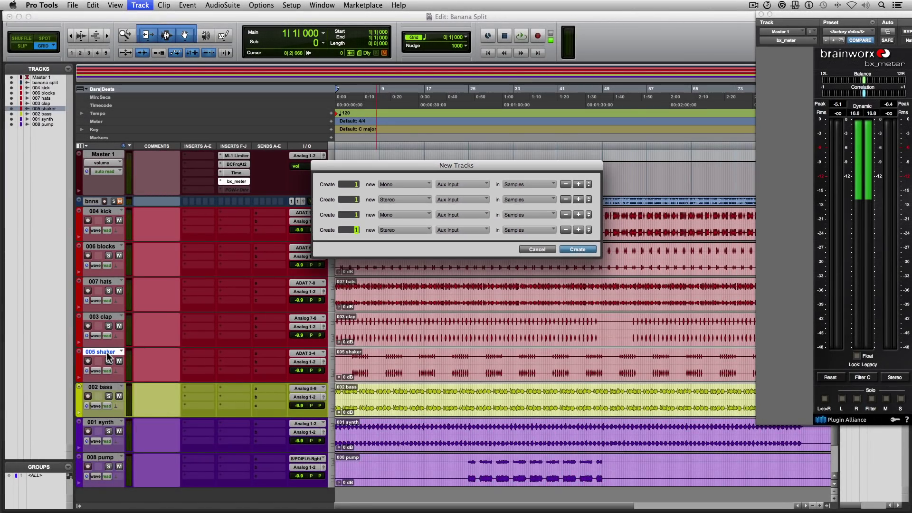
pyautogui.press('Return')
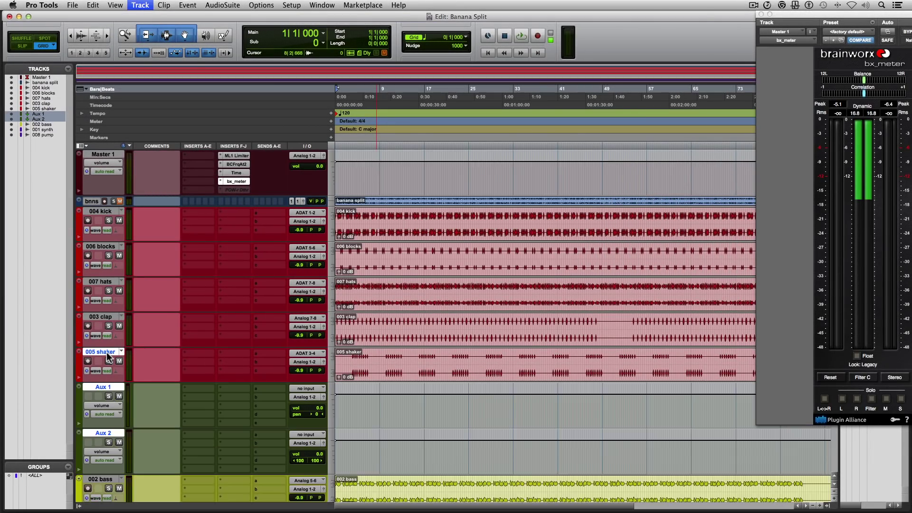
pyautogui.click(122, 323)
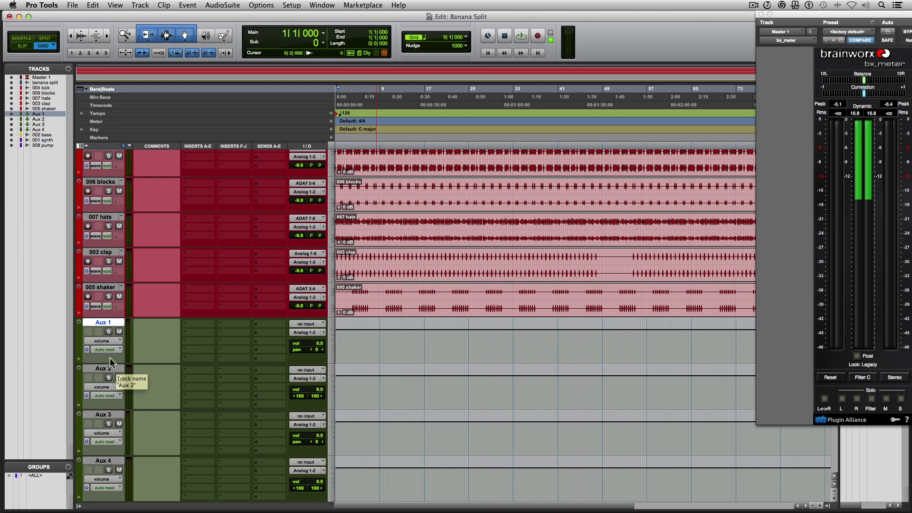
pyautogui.click(99, 370)
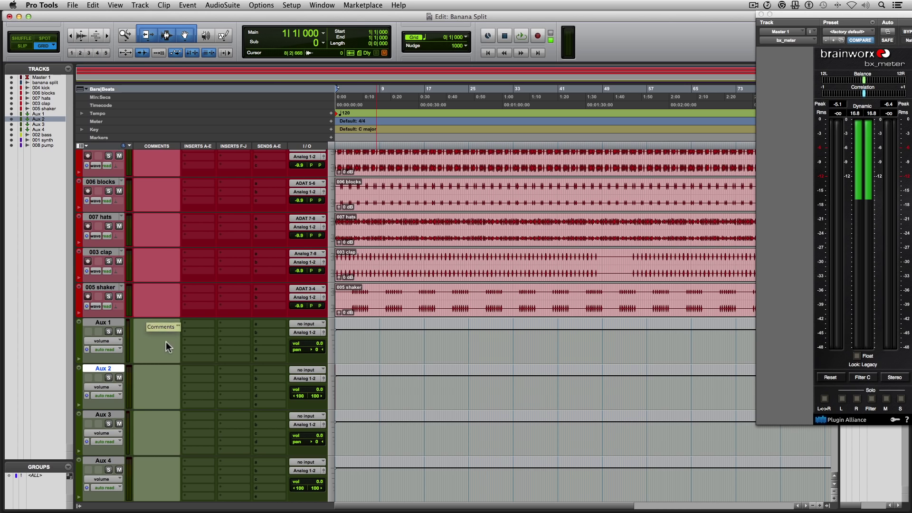
pyautogui.scroll(3, 184, 329)
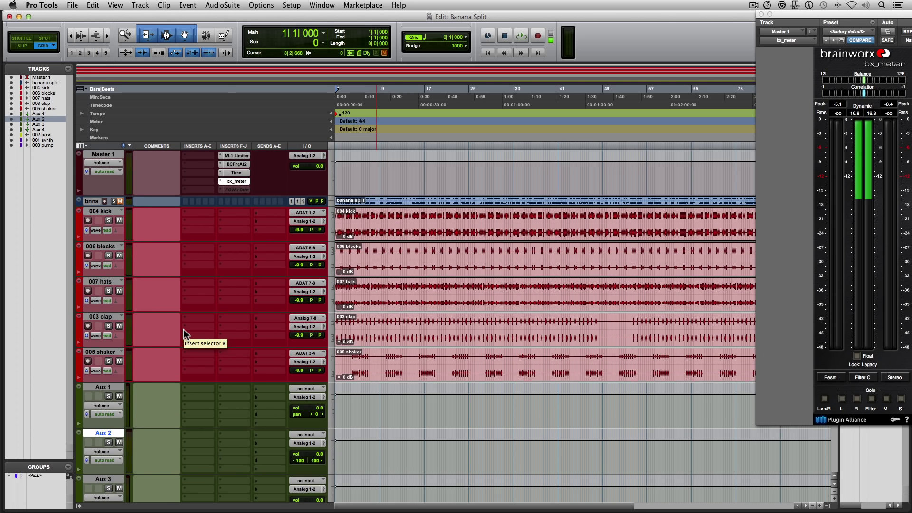
pyautogui.scroll(-3, 204, 329)
# Rename the four new aux tracks in order as Drum Buss, Drum Strip, Bass Strip and Synth Strip.
pyautogui.doubleClick(107, 330)
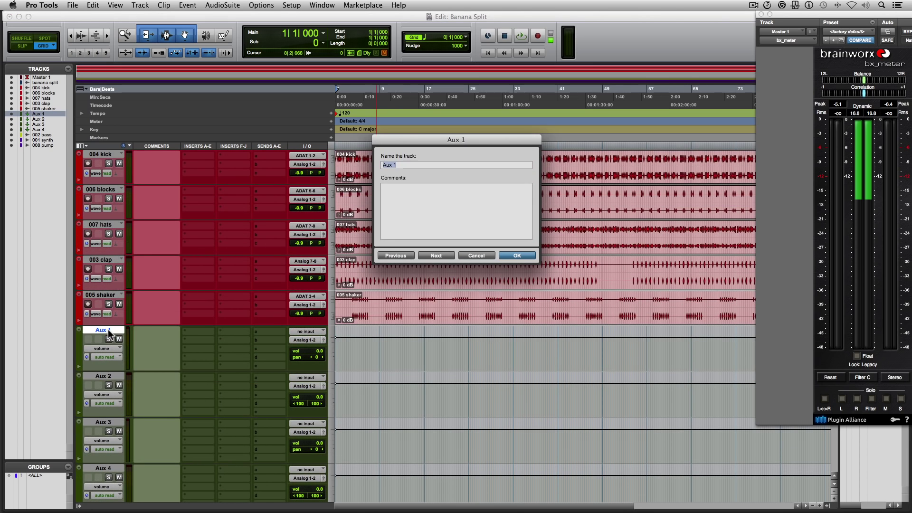
pyautogui.write('Drum Buss')
pyautogui.press('super+Right')
pyautogui.write('Drum Strip')
pyautogui.press('super+Right')
pyautogui.write('Bass Strip')
pyautogui.press('super+Right')
pyautogui.write('Synth Strip')
pyautogui.press('Return')
# Move the Bass Strip track directly below 002 bass and the Synth Strip track below 008 pump.
pyautogui.scroll(-8, 159, 319)
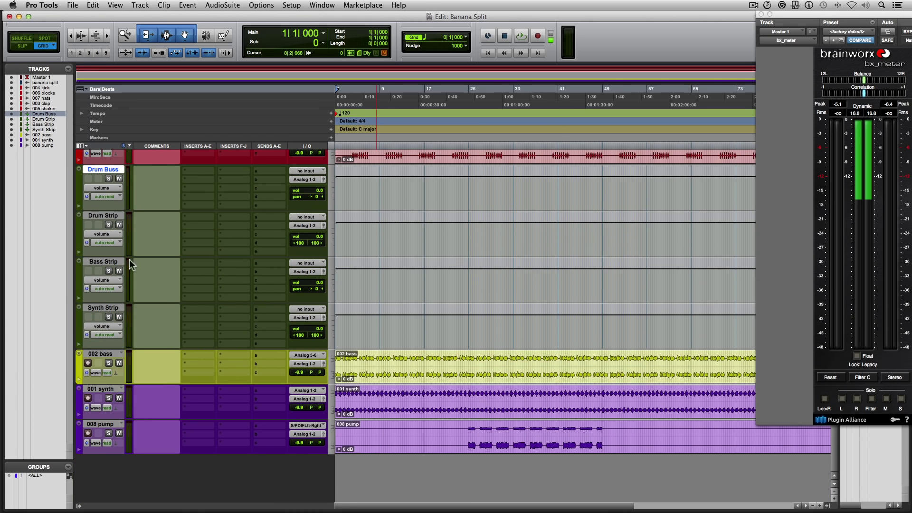
pyautogui.click(108, 262)
pyautogui.keyDown('shift'); pyautogui.click(112, 308); pyautogui.keyUp('shift')
pyautogui.moveTo(109, 264); pyautogui.dragTo(102, 468)
pyautogui.click(106, 359)
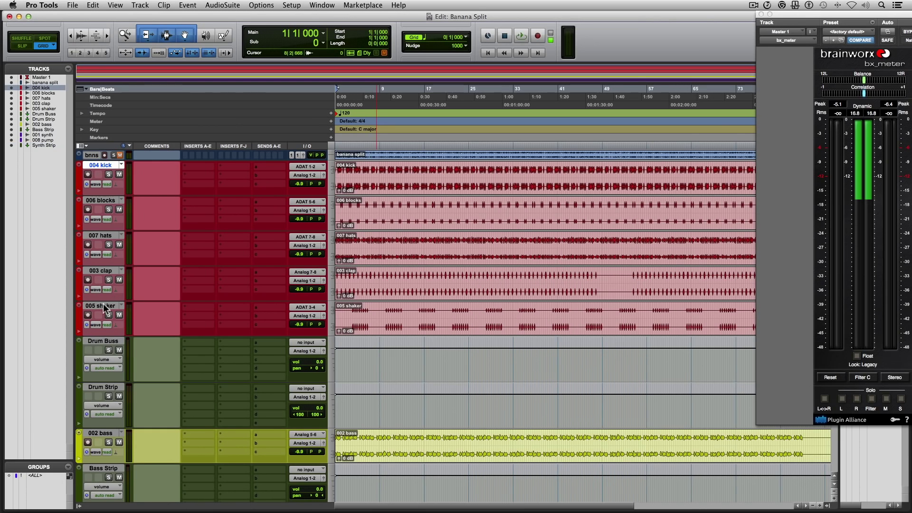
# Route the outputs of all drum tracks from 004 kick to 005 shaker through stereo Bus 31-32 into the Drum Strip input.
pyautogui.keyDown('shift'); pyautogui.click(106, 308); pyautogui.keyUp('shift')
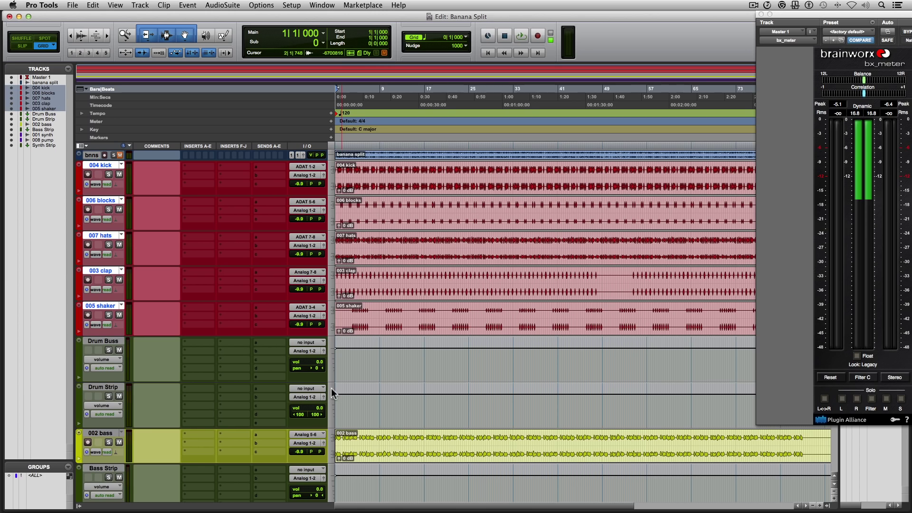
pyautogui.click(304, 316)
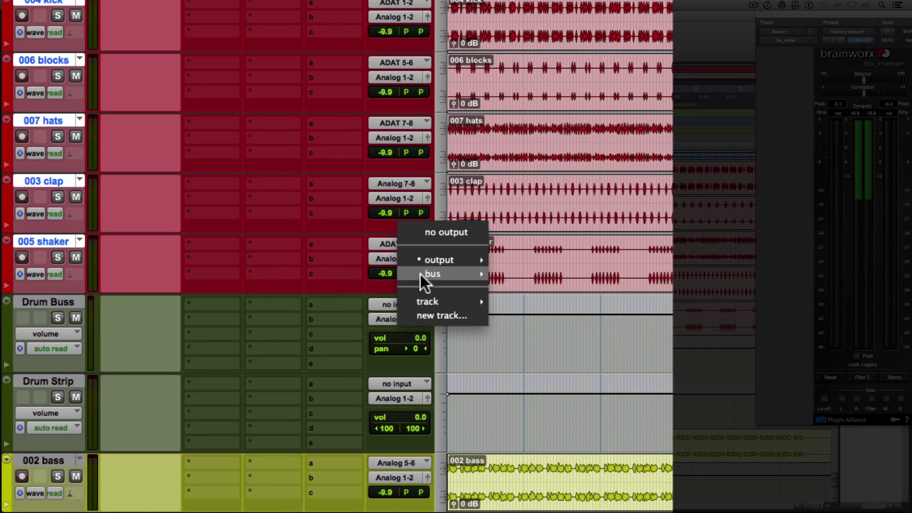
pyautogui.moveTo(421, 275)
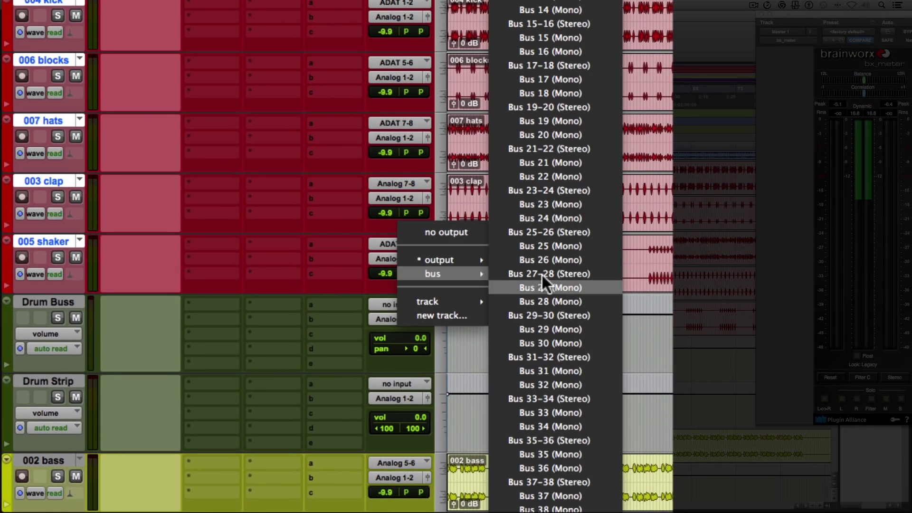
pyautogui.keyDown('alt'); pyautogui.keyDown('shift'); pyautogui.click(547, 360); pyautogui.keyUp('shift'); pyautogui.keyUp('alt')
pyautogui.click(397, 384)
pyautogui.moveTo(438, 433)
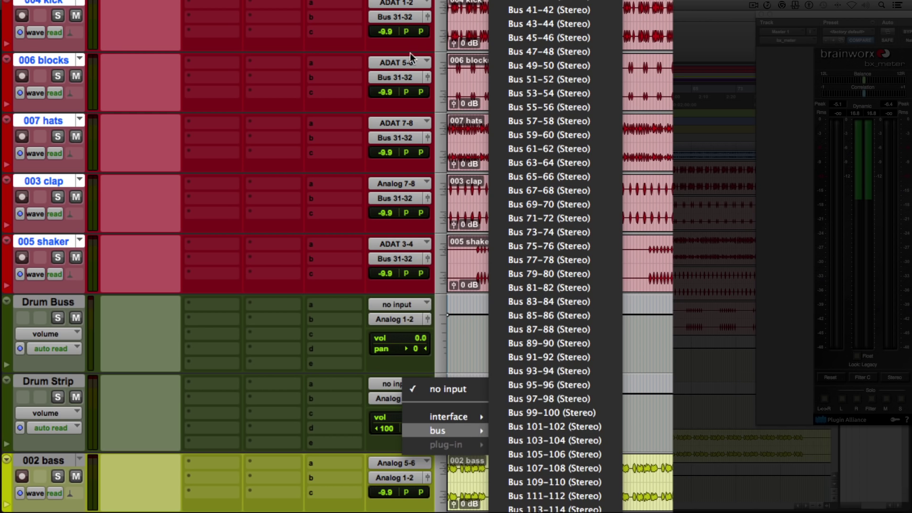
pyautogui.click(511, 343)
# Route the 002 bass output through mono Bus 33 into the Bass Strip input.
pyautogui.scroll(-5, 317, 109)
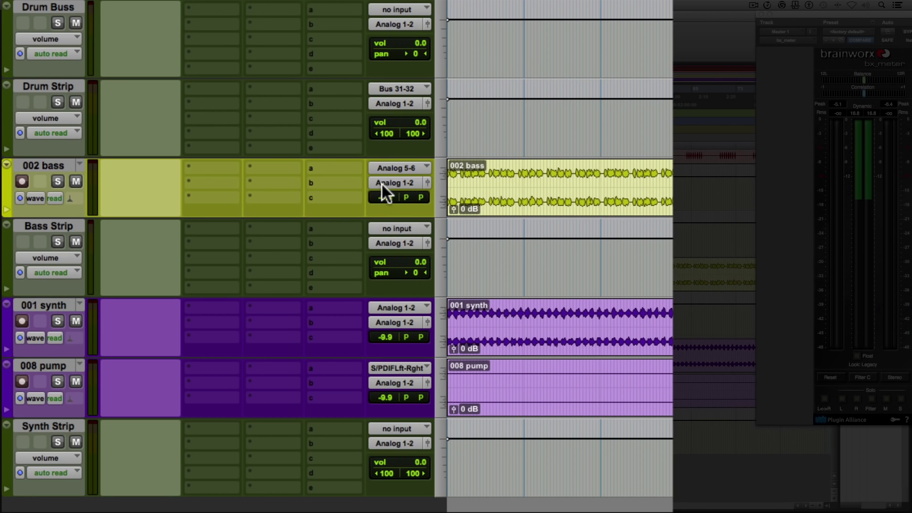
pyautogui.click(382, 184)
pyautogui.moveTo(411, 198)
pyautogui.click(549, 407)
pyautogui.click(401, 228)
pyautogui.moveTo(433, 275)
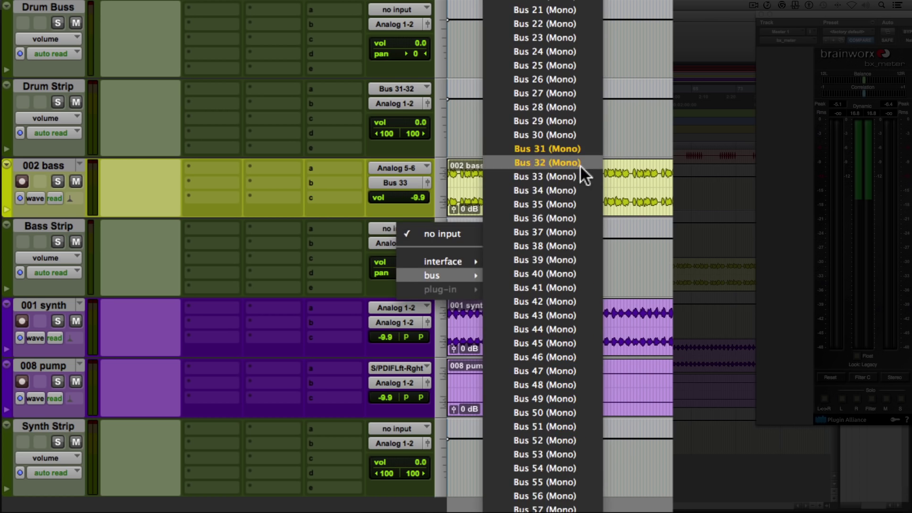
pyautogui.click(571, 176)
# Route the 001 synth and 008 pump outputs through stereo Bus 35-36 into the Synth Strip input.
pyautogui.click(47, 305)
pyautogui.keyDown('shift'); pyautogui.click(44, 366); pyautogui.keyUp('shift')
pyautogui.click(389, 383)
pyautogui.moveTo(430, 404)
pyautogui.click(600, 436)
pyautogui.click(396, 429)
pyautogui.moveTo(438, 475)
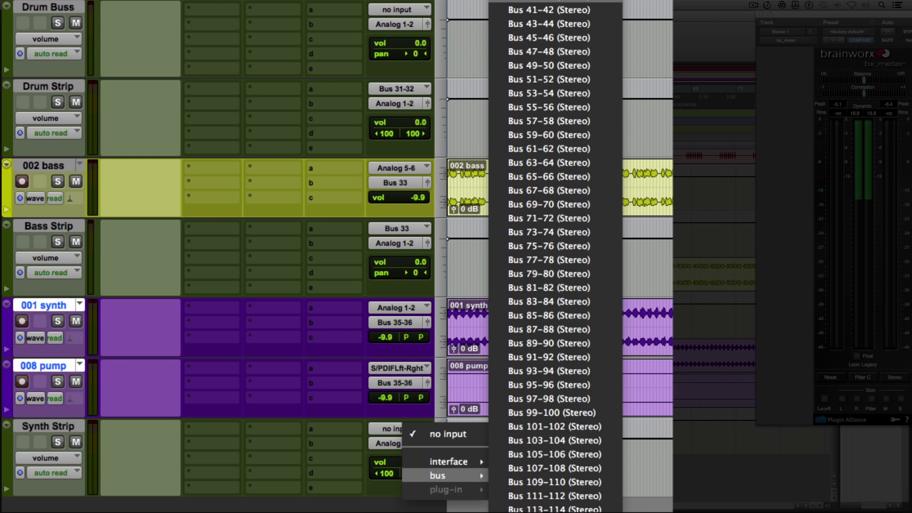
pyautogui.click(549, 10)
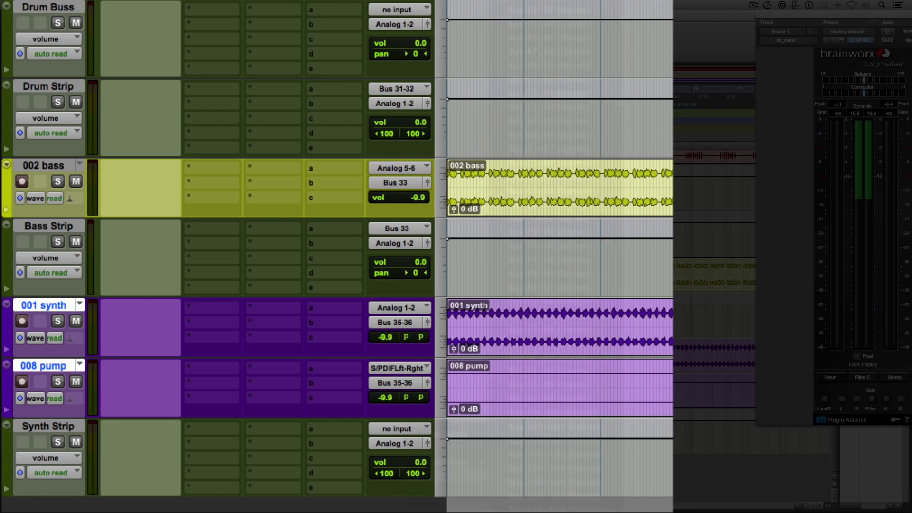
# Solo-safe the Synth Strip, Bass Strip and Drum Strip tracks.
pyautogui.keyDown('super'); pyautogui.click(56, 441); pyautogui.keyUp('super')
pyautogui.keyDown('super'); pyautogui.click(59, 241); pyautogui.keyUp('super')
pyautogui.keyDown('super'); pyautogui.click(58, 102); pyautogui.keyUp('super')
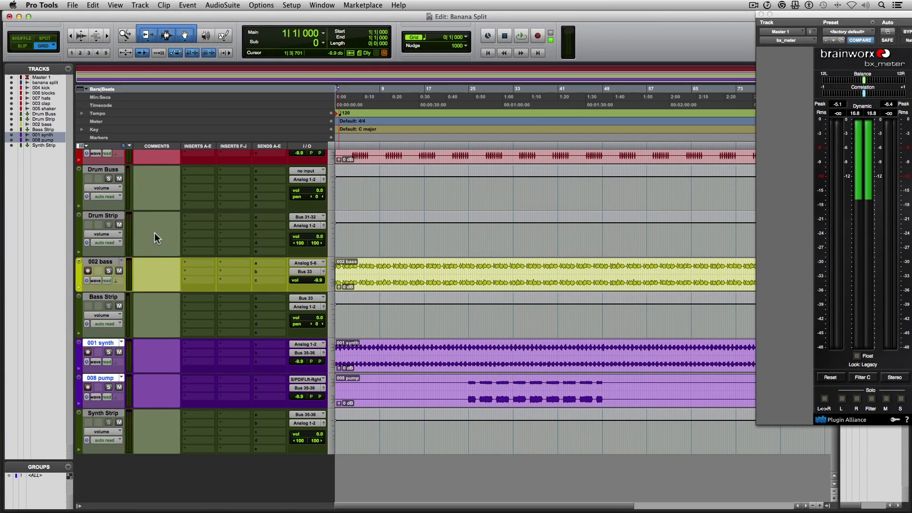
# Set the Drum Buss track's input to mono Bus 1.
pyautogui.scroll(5, 157, 213)
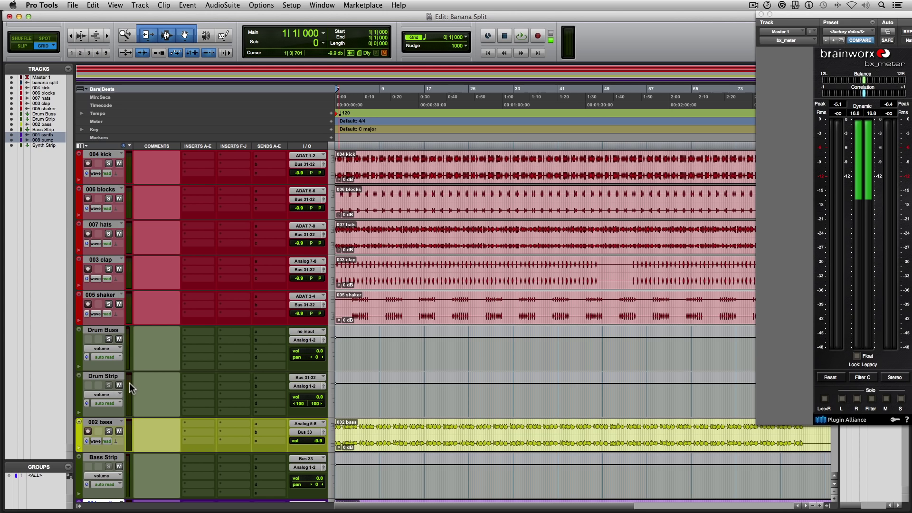
pyautogui.scroll(1, 274, 349)
pyautogui.click(306, 342)
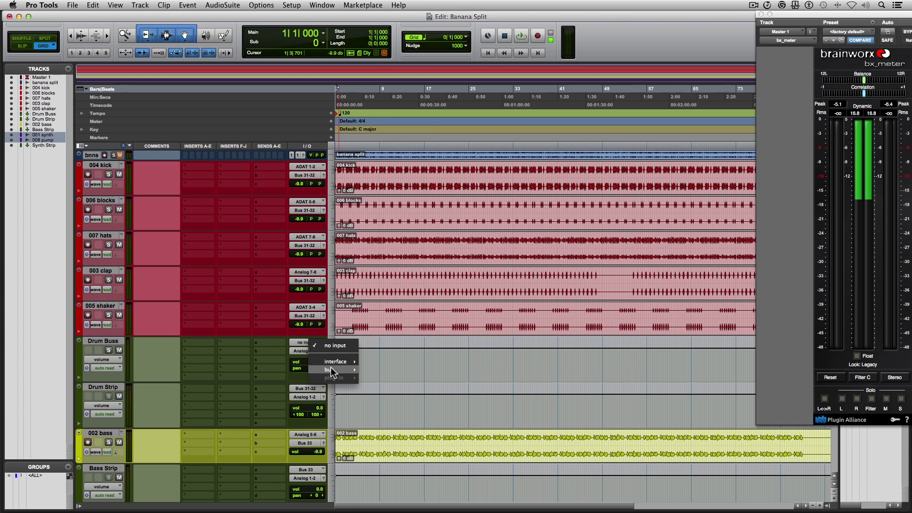
pyautogui.moveTo(332, 370)
pyautogui.click(394, 9)
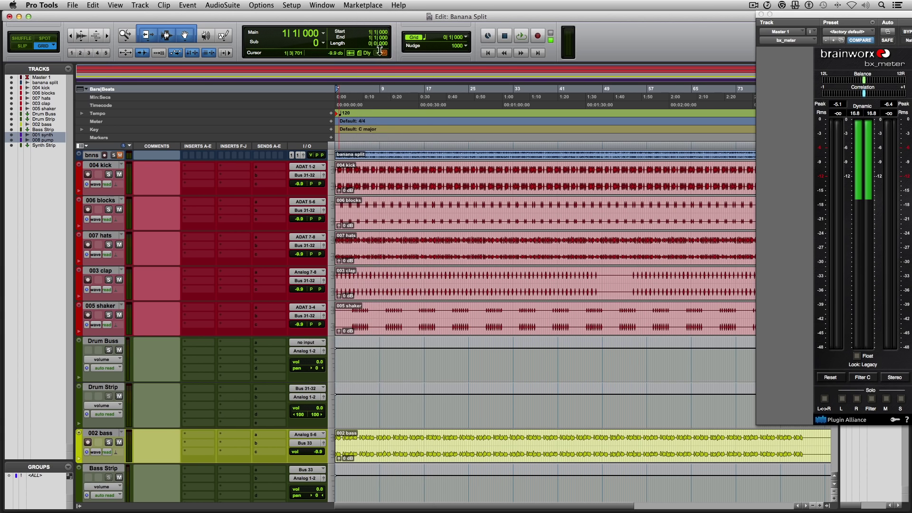
# Add a send on 004 kick to mono Bus 1, set its level to 0.0, and close the send window.
pyautogui.click(101, 164)
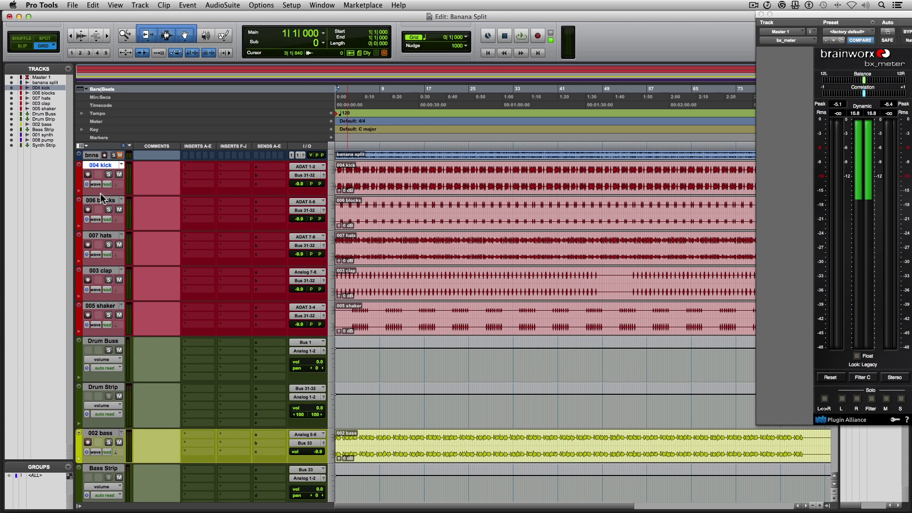
pyautogui.click(270, 167)
pyautogui.moveTo(307, 194)
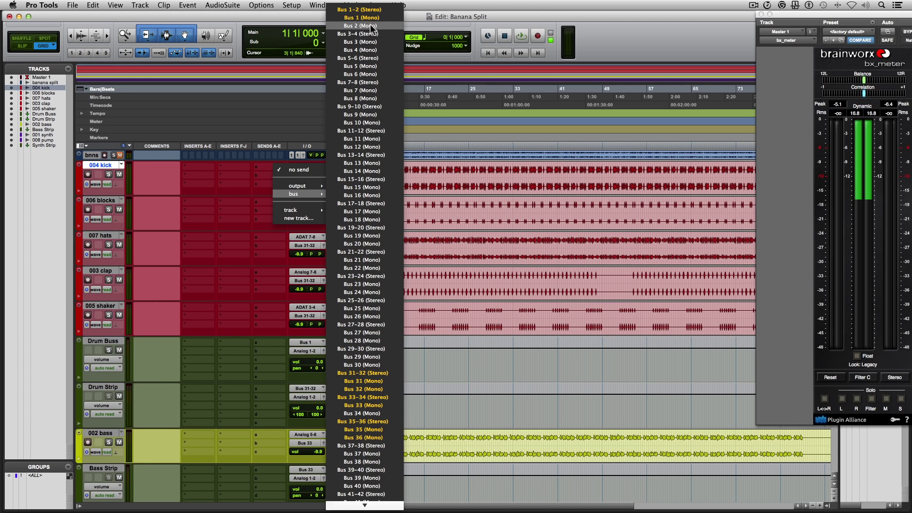
pyautogui.click(366, 19)
pyautogui.keyDown('alt'); pyautogui.click(695, 297); pyautogui.keyUp('alt')
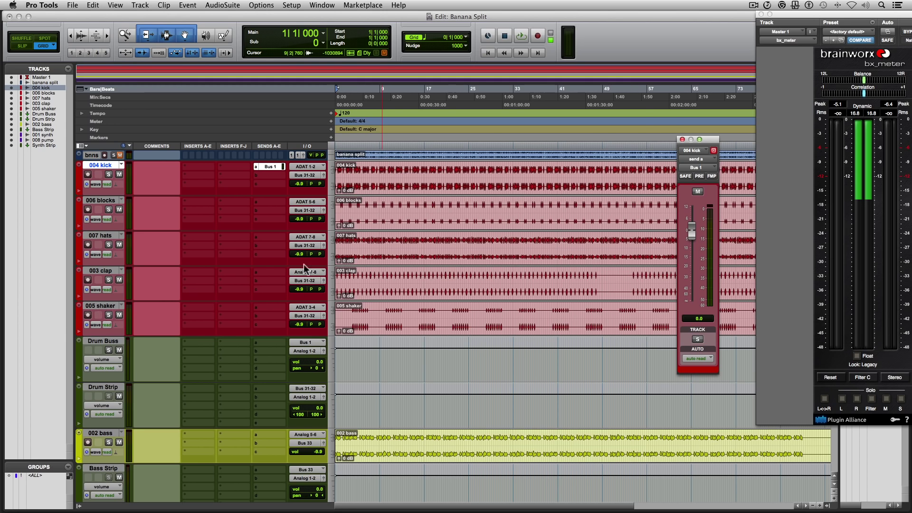
pyautogui.click(682, 139)
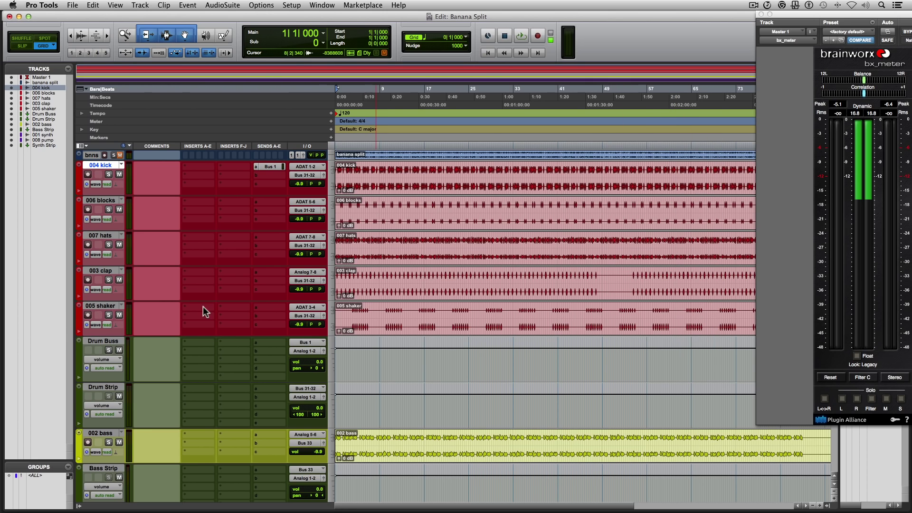
# Create one stereo Aux Input below 005 shaker and name it Drum Verb.
pyautogui.click(98, 307)
pyautogui.press('super+shift+n')
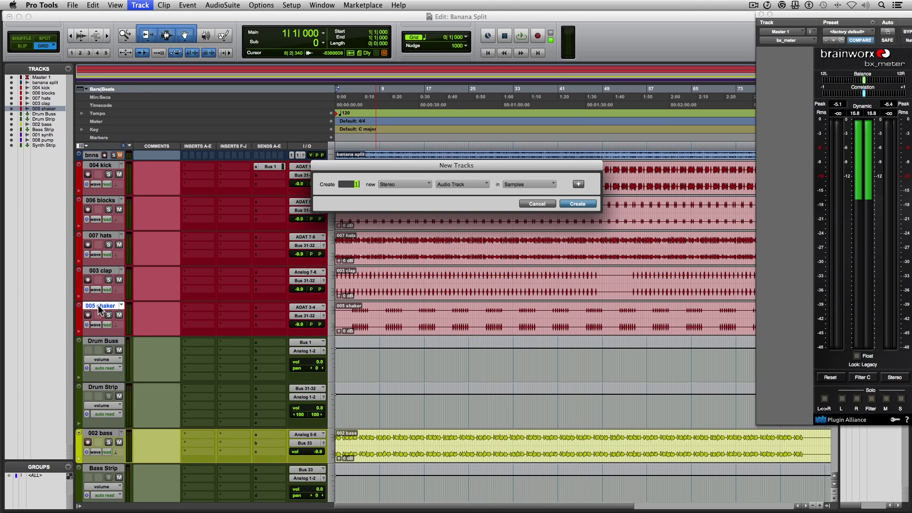
pyautogui.press('super+Down')
pyautogui.press('Return')
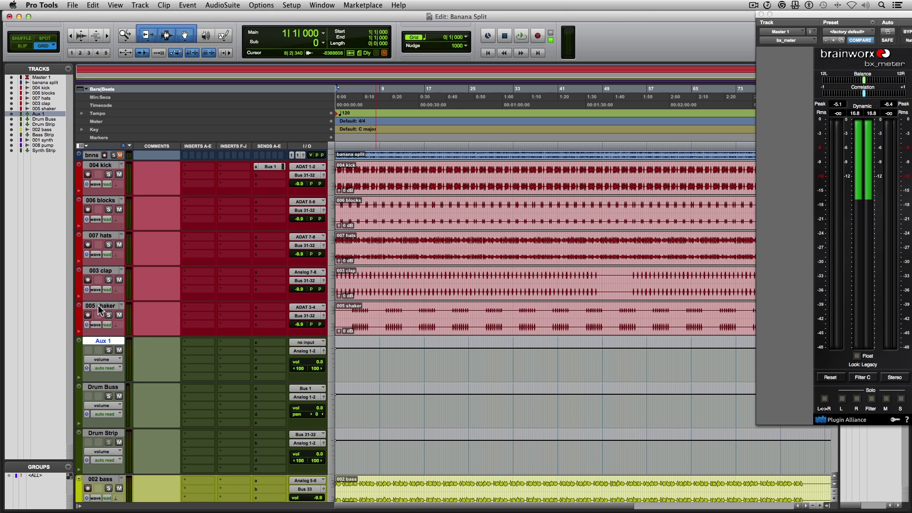
pyautogui.doubleClick(103, 342)
pyautogui.write('Drum Ver')
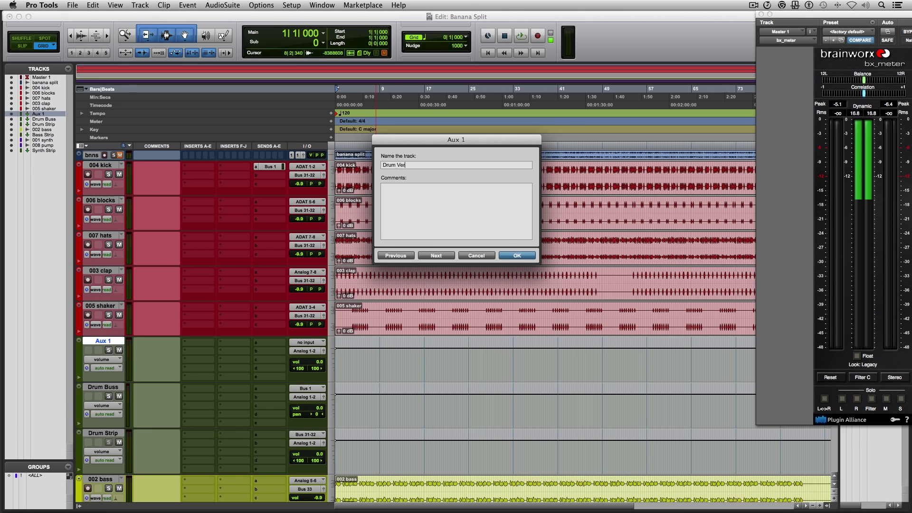
pyautogui.press('Return')
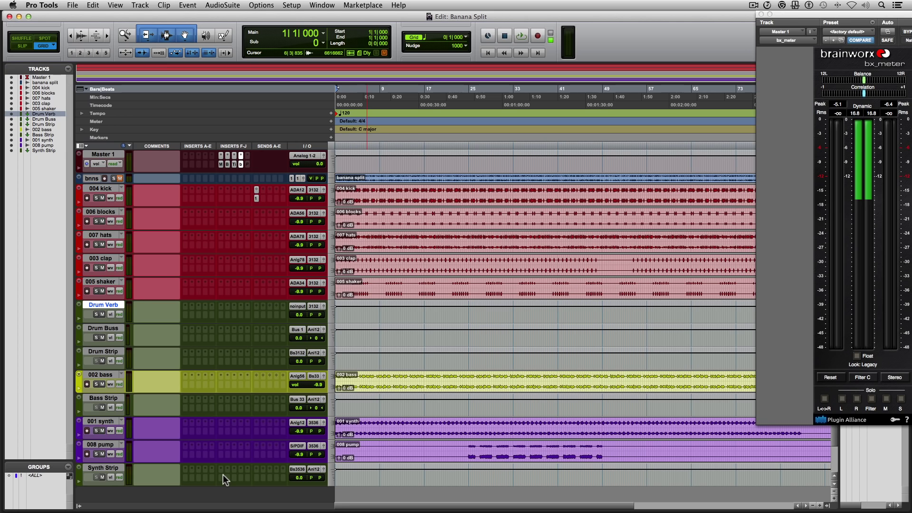
# Group the Drum Buss and Drum Strip tracks as an Edit and Mix group named Drum Out.
pyautogui.click(99, 328)
pyautogui.keyDown('shift'); pyautogui.click(103, 352); pyautogui.keyUp('shift')
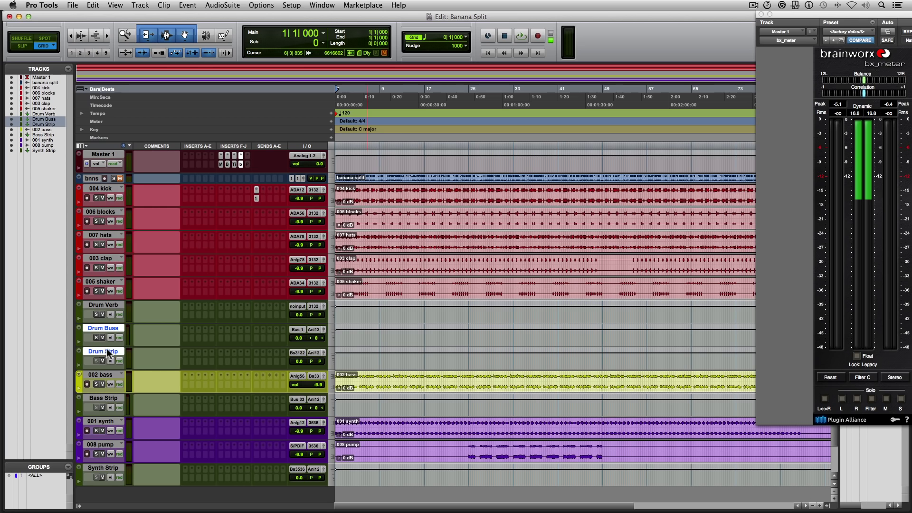
pyautogui.press('super+g')
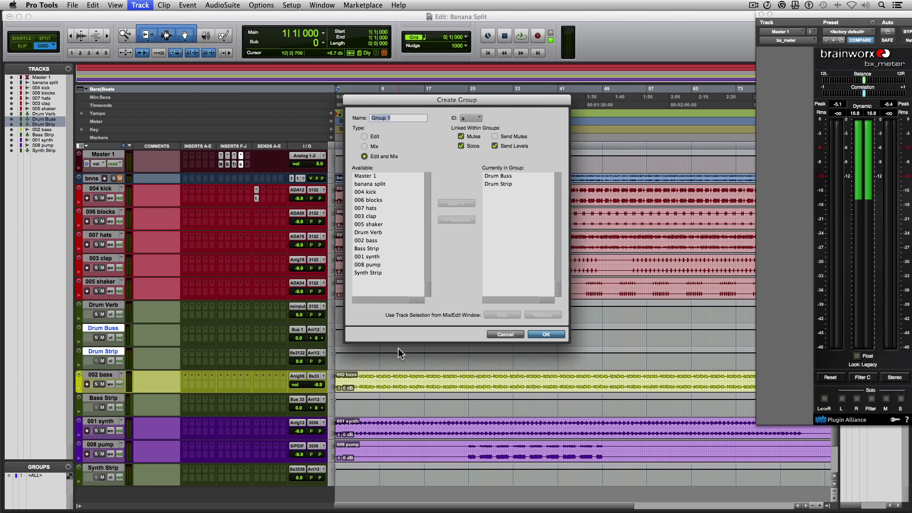
pyautogui.write('Drum Out')
pyautogui.press('Return')
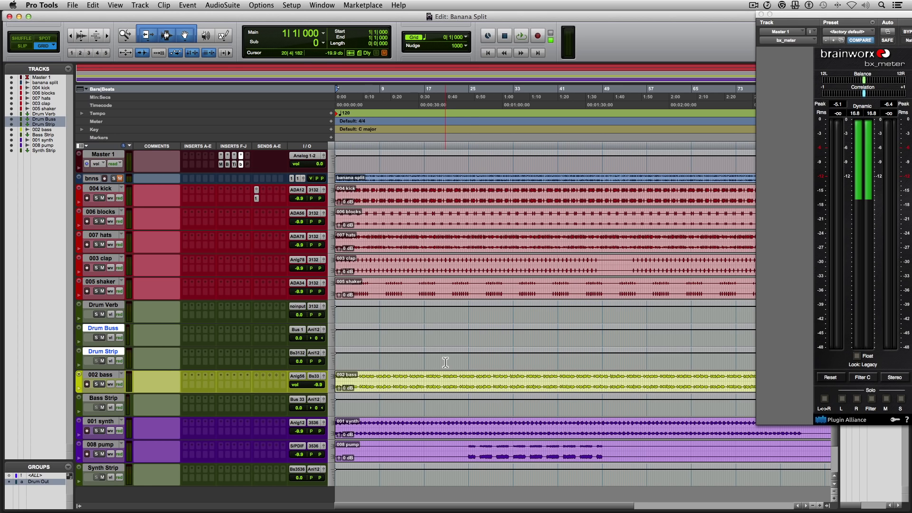
# Play the song's opening and select the first musical phrase on 004 kick, from 1|1|000 to 7|1|040.
pyautogui.press('super+bracketright')
pyautogui.press('super+bracketright')
pyautogui.press('super+bracketright')
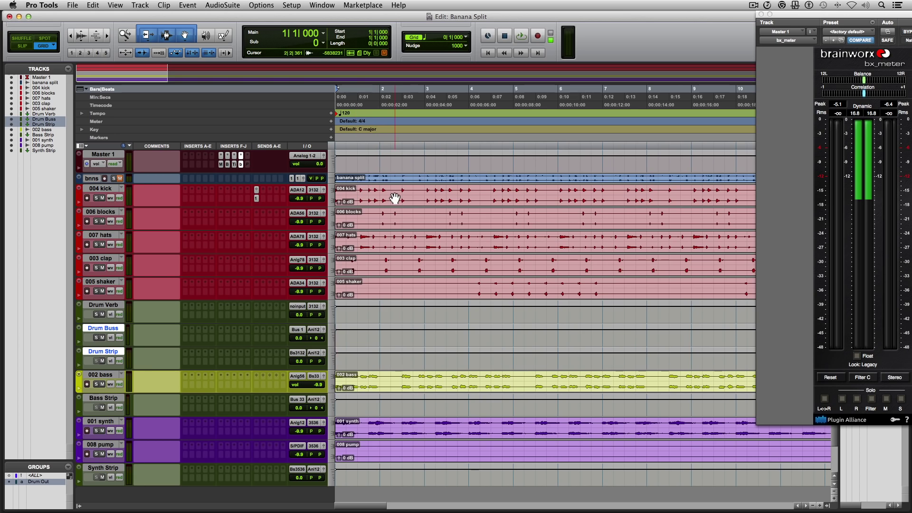
pyautogui.press('space')
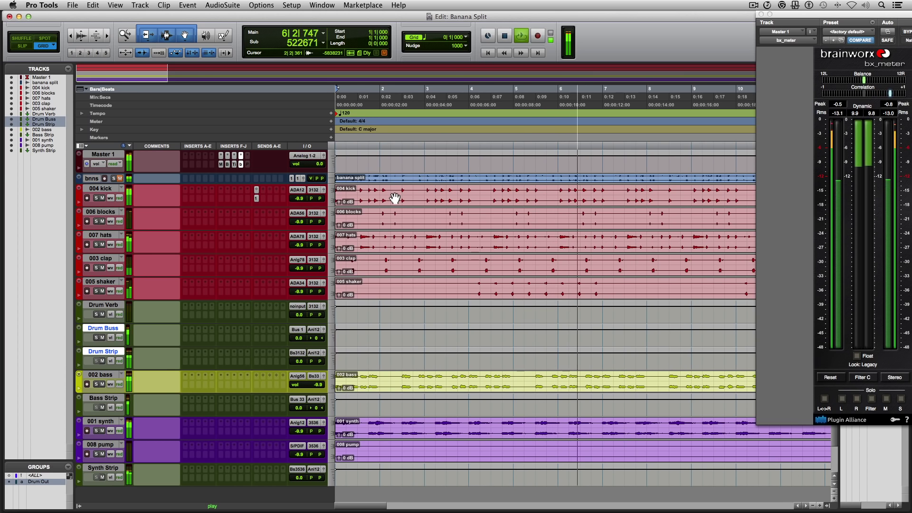
pyautogui.hotkey('shift', 'Return')
pyautogui.press('space')
pyautogui.click(103, 188)
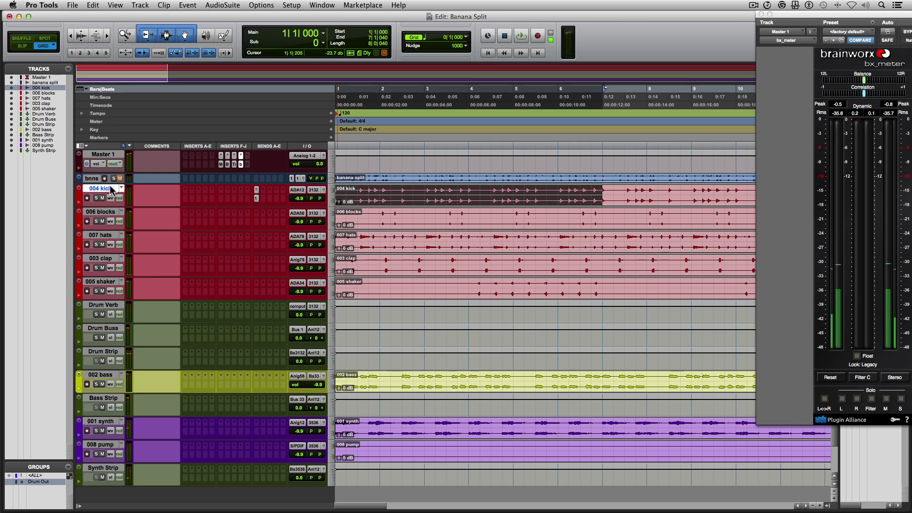
# Try identifying the beat of the 004 kick selection with its end at bar 5, inspect the first tempo marker, and undo the tempo change.
pyautogui.press('super+i')
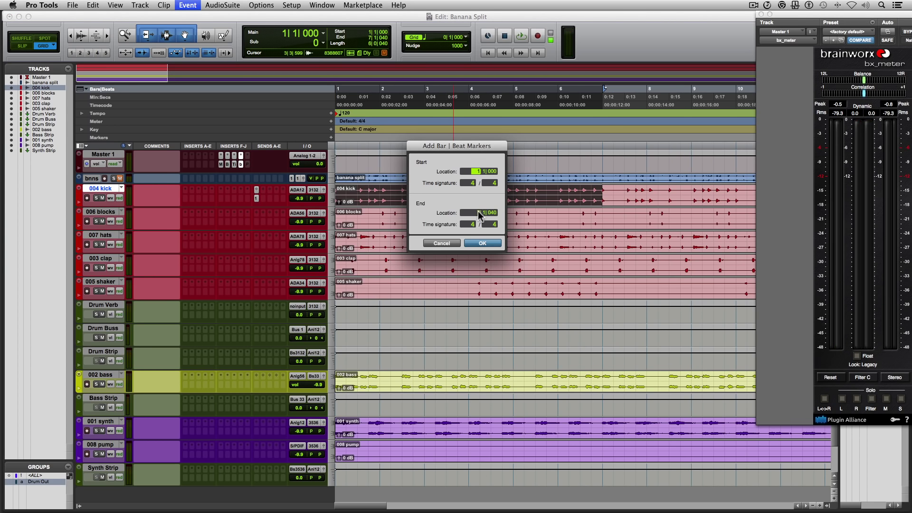
pyautogui.click(478, 213)
pyautogui.press('Return')
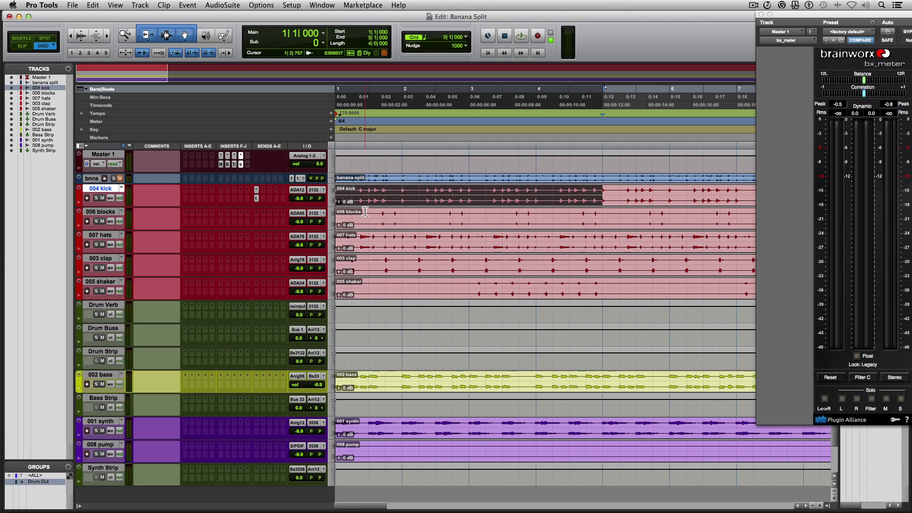
pyautogui.doubleClick(336, 113)
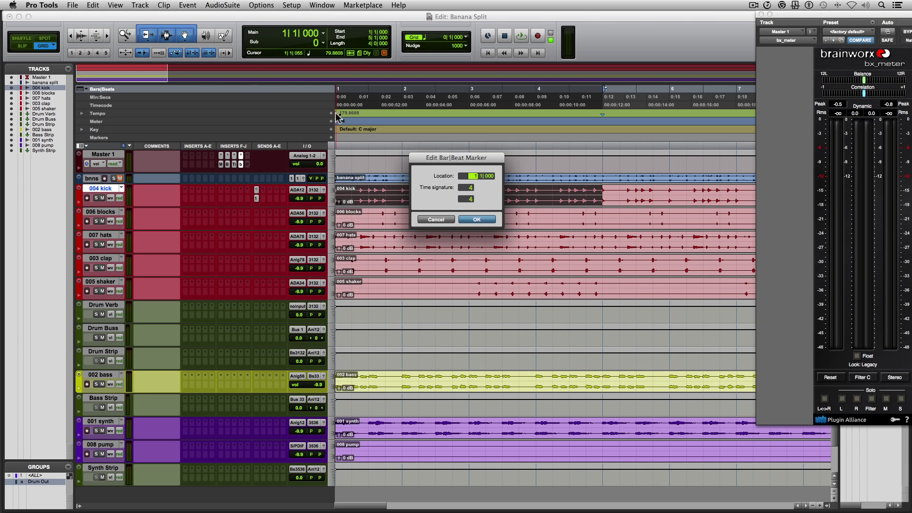
pyautogui.press('Return')
pyautogui.press('super+z')
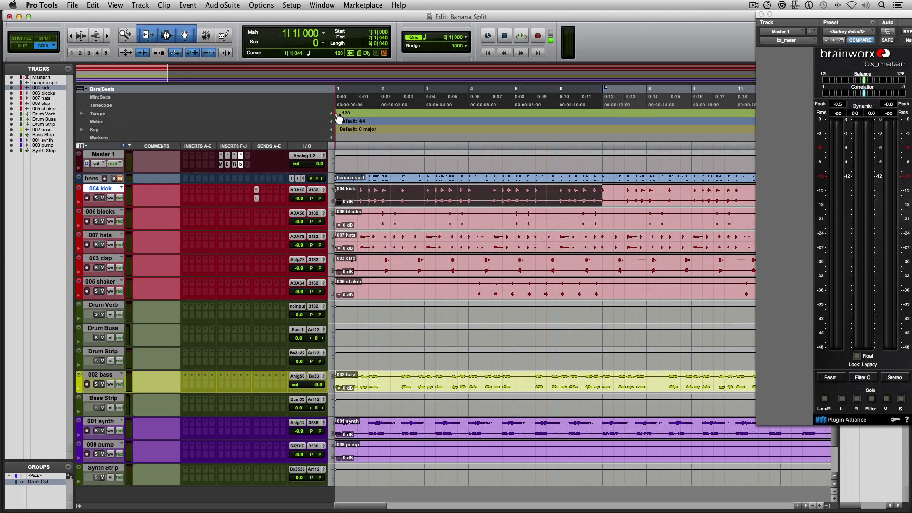
# Set the session's starting tempo marker to 80 BPM.
pyautogui.doubleClick(336, 114)
pyautogui.write('80')
pyautogui.press('Return')
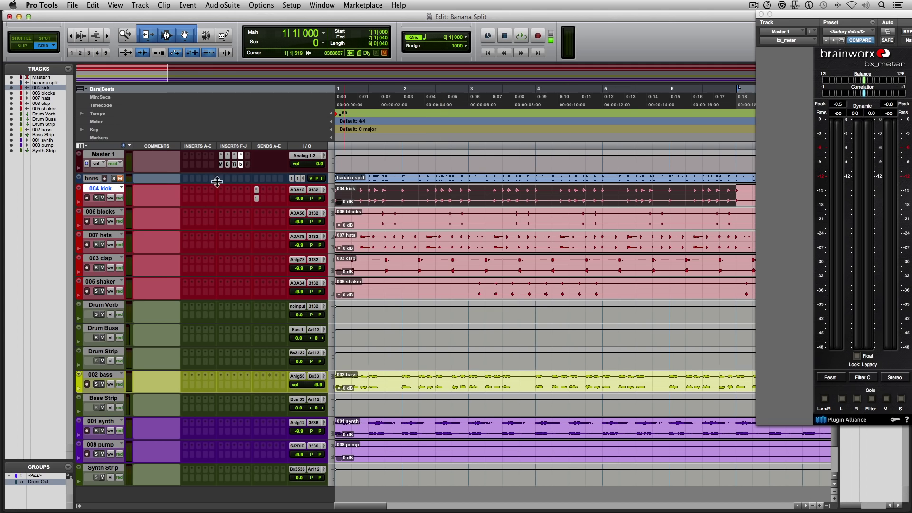
# Create a click track directly below the banana split track and play the session with it.
pyautogui.click(95, 179)
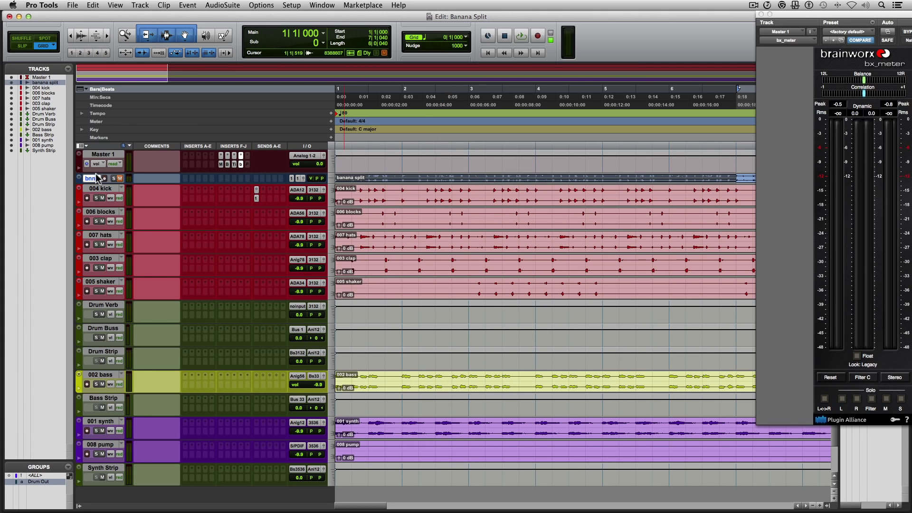
pyautogui.click(143, 5)
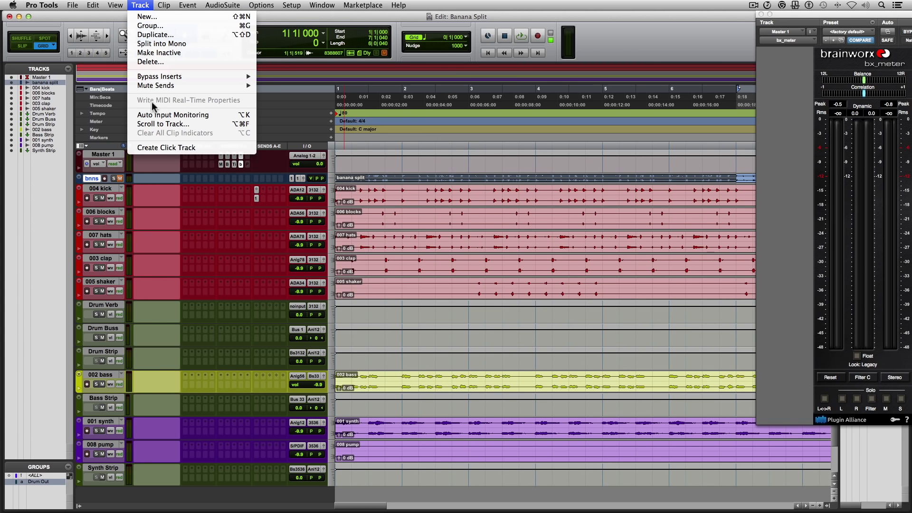
pyautogui.click(154, 149)
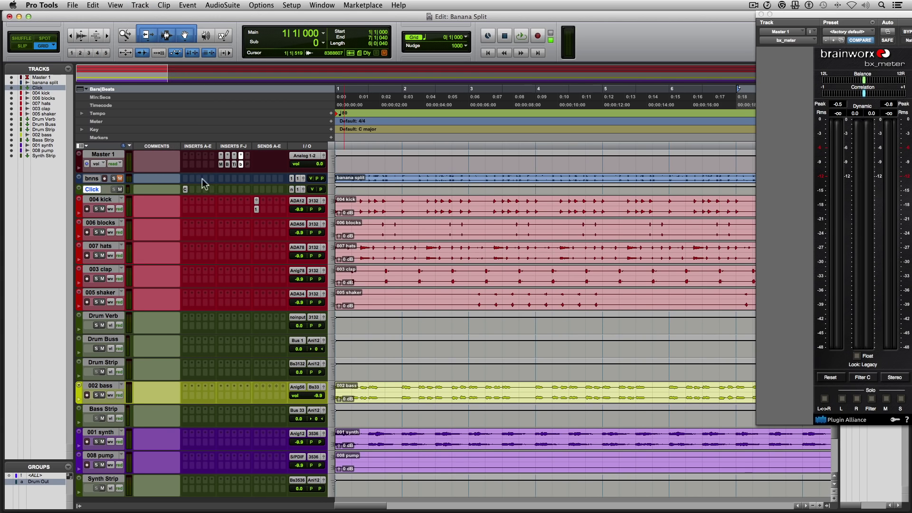
pyautogui.press('space')
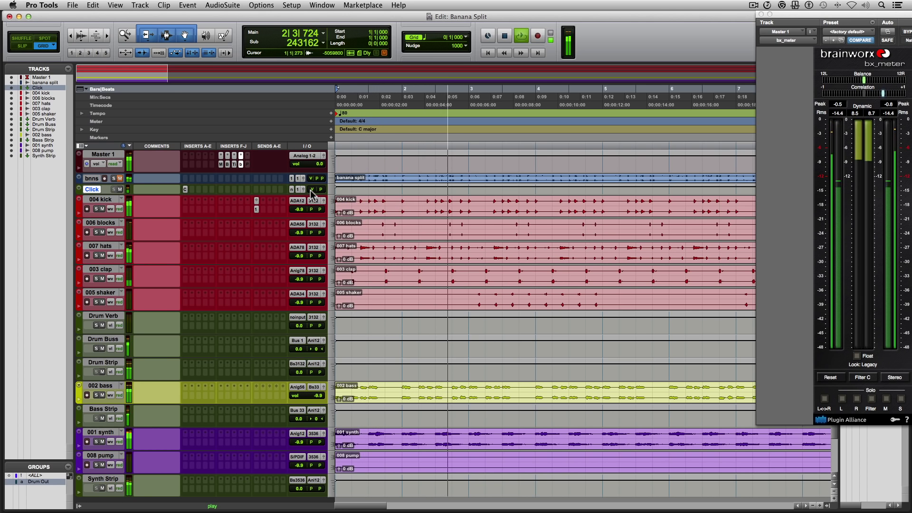
# Set the grid value to 1 bar.
pyautogui.hotkey('alt', 'a')
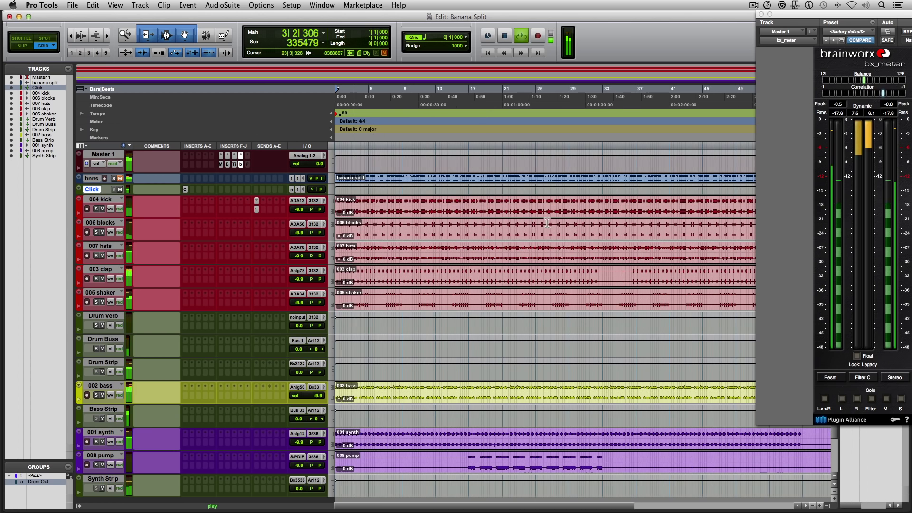
pyautogui.click(472, 34)
pyautogui.click(479, 19)
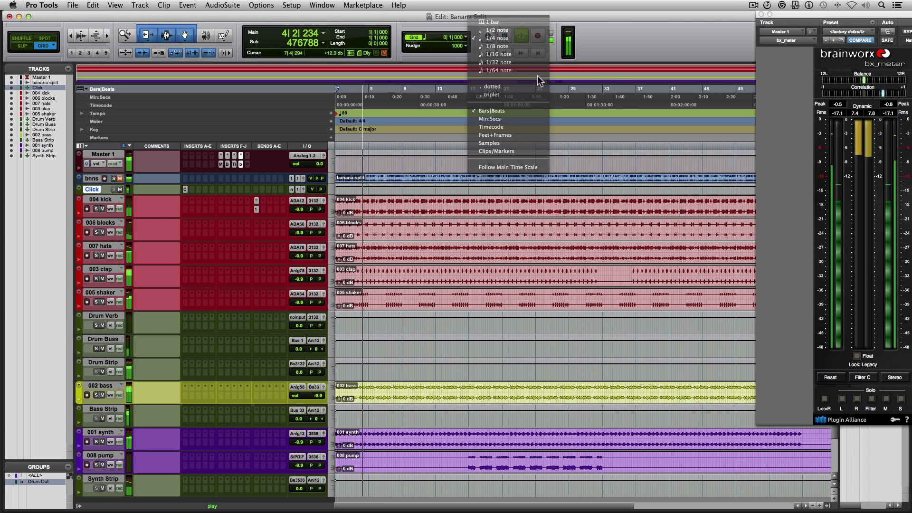
# Play the session from bar 29 to check the stems against the click, and return to the session start.
pyautogui.click(570, 203)
pyautogui.press('space')
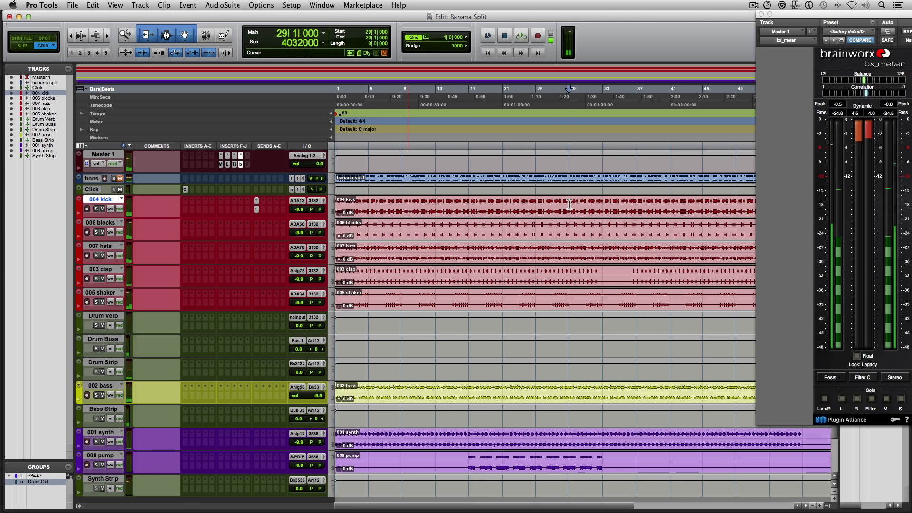
pyautogui.press('space')
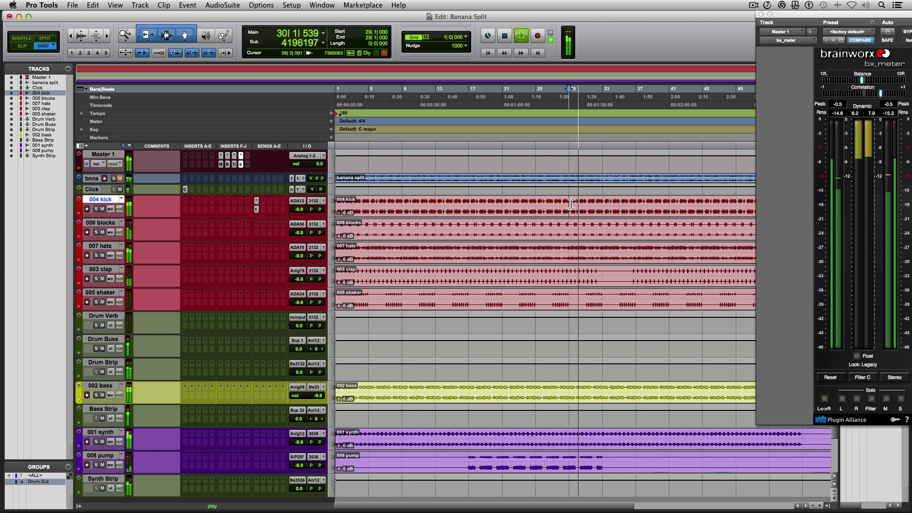
pyautogui.press('super+bracketright')
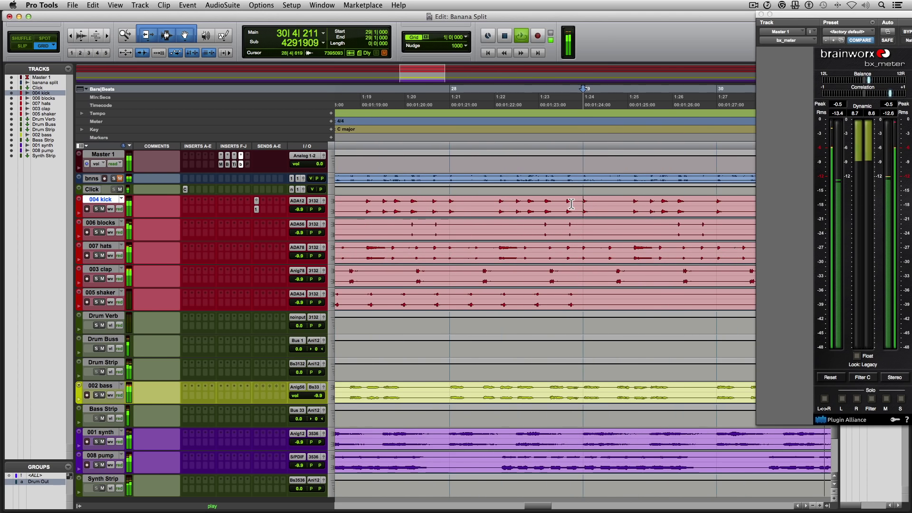
pyautogui.press('super+bracketleft')
pyautogui.press('super+bracketleft')
pyautogui.press('super+bracketleft')
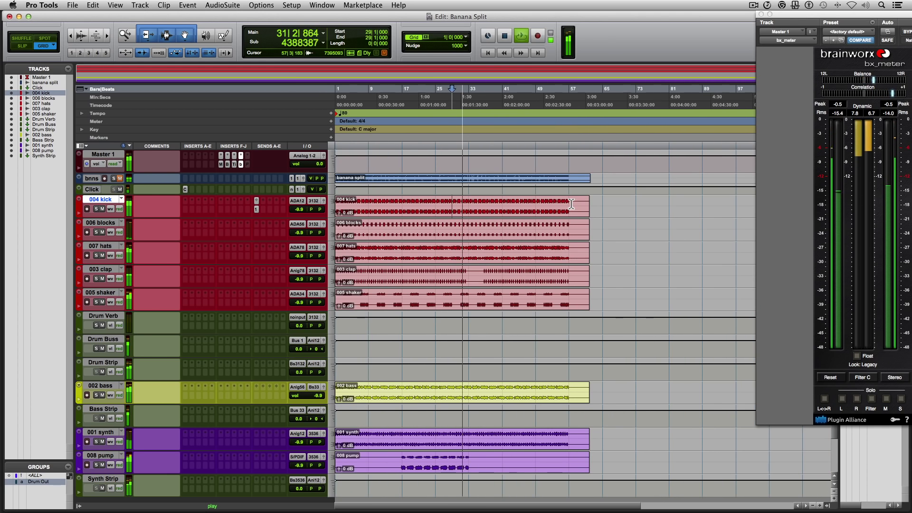
pyautogui.press('space')
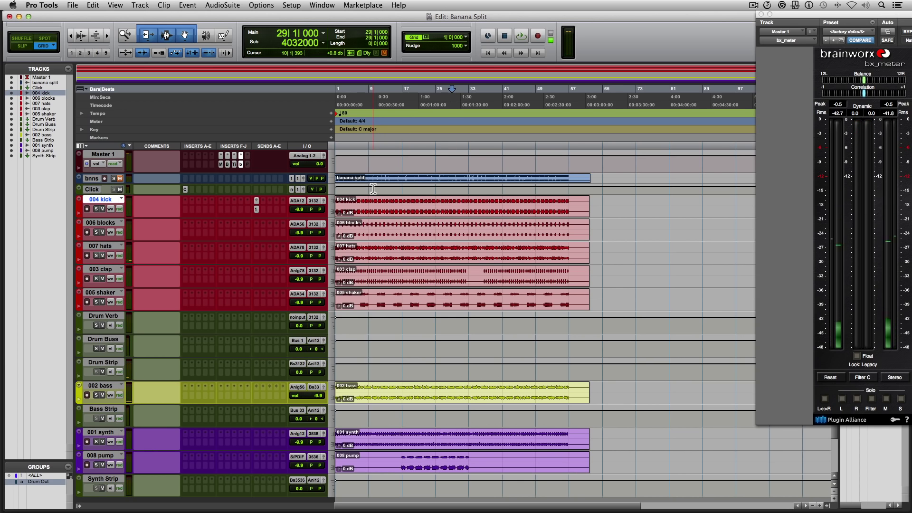
pyautogui.press('Return')
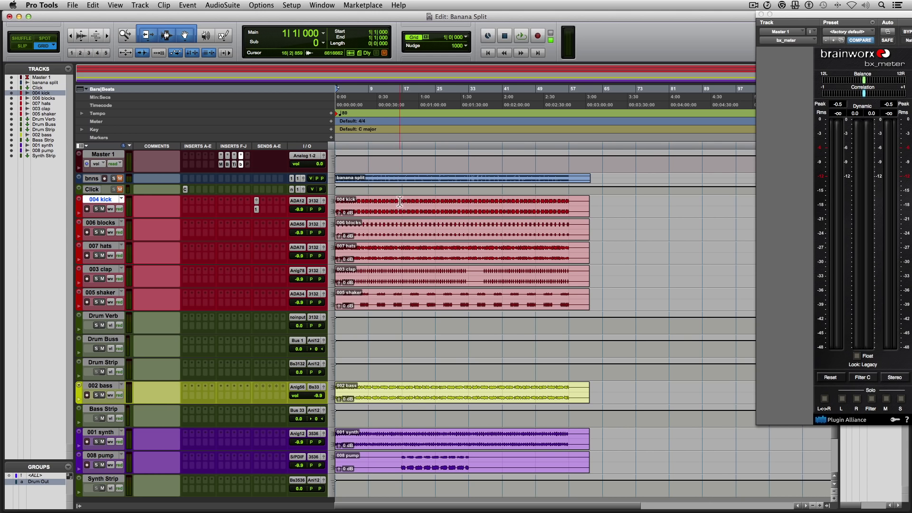
# Select bars 17 to 24 on 004 kick and examine closely how grid selections line up with the audio.
pyautogui.moveTo(402, 203); pyautogui.dragTo(433, 204)
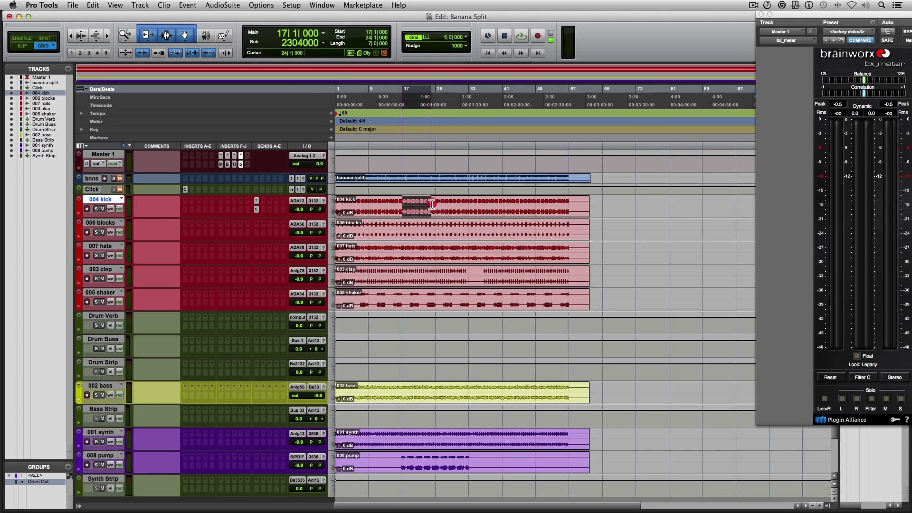
pyautogui.press('super+bracketright')
pyautogui.press('super+bracketright')
pyautogui.press('super+bracketright')
pyautogui.click(586, 202)
pyautogui.moveTo(585, 202); pyautogui.dragTo(652, 208)
pyautogui.click(594, 204)
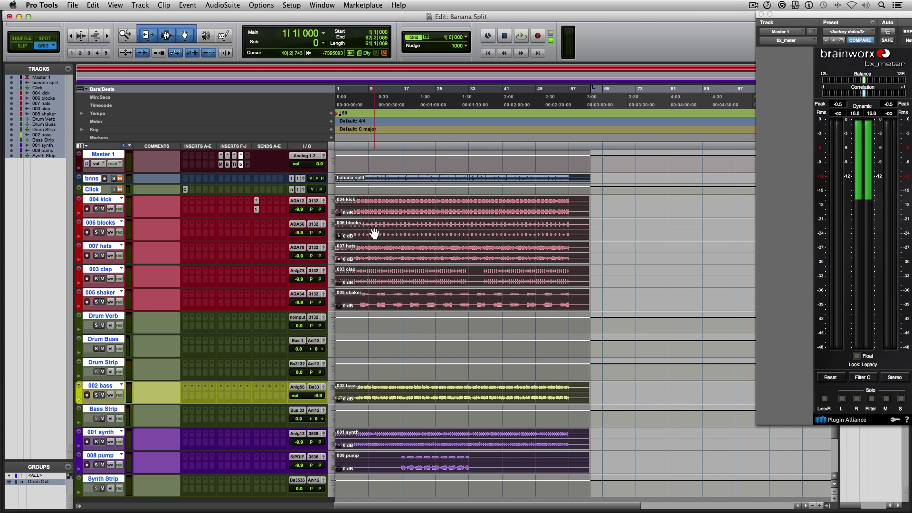
# Move the clips on all tracks together so they start at bar 12, and check their start against the bar line.
pyautogui.moveTo(374, 233); pyautogui.dragTo(422, 235)
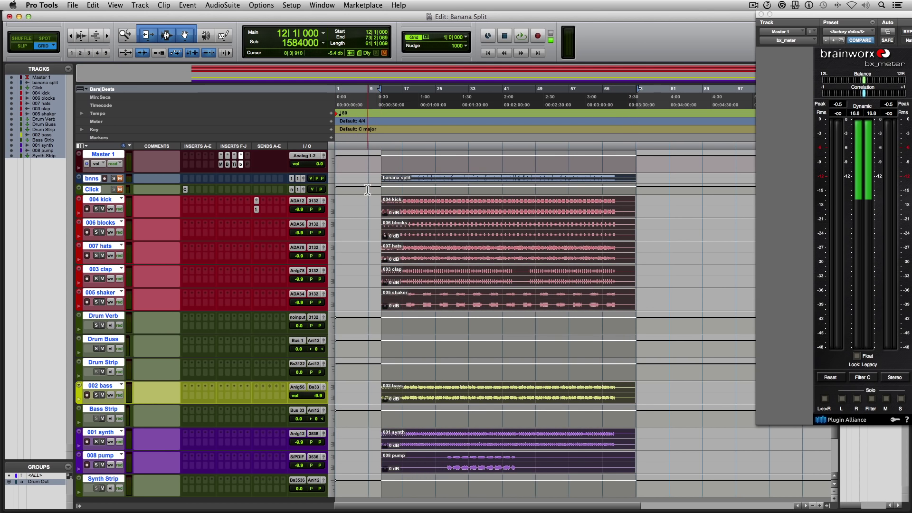
pyautogui.click(367, 205)
pyautogui.press('super+bracketright')
pyautogui.press('super+bracketright')
pyautogui.press('super+bracketright')
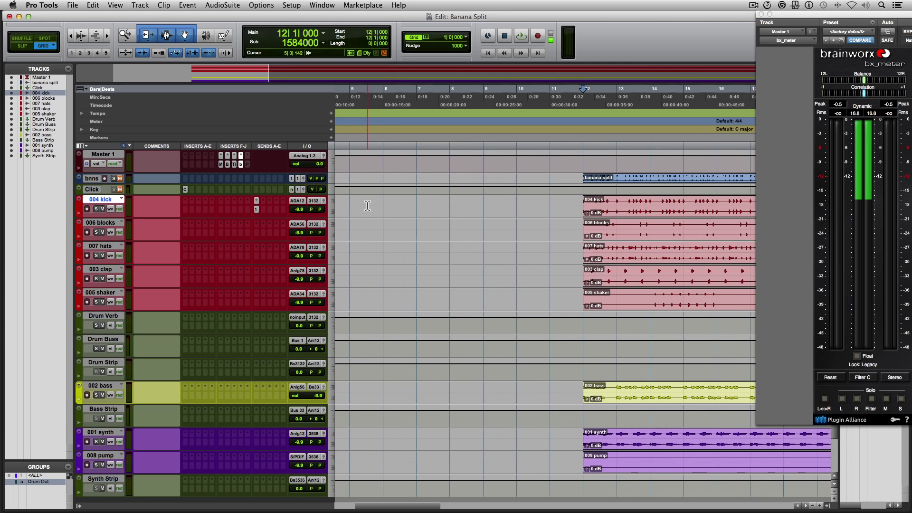